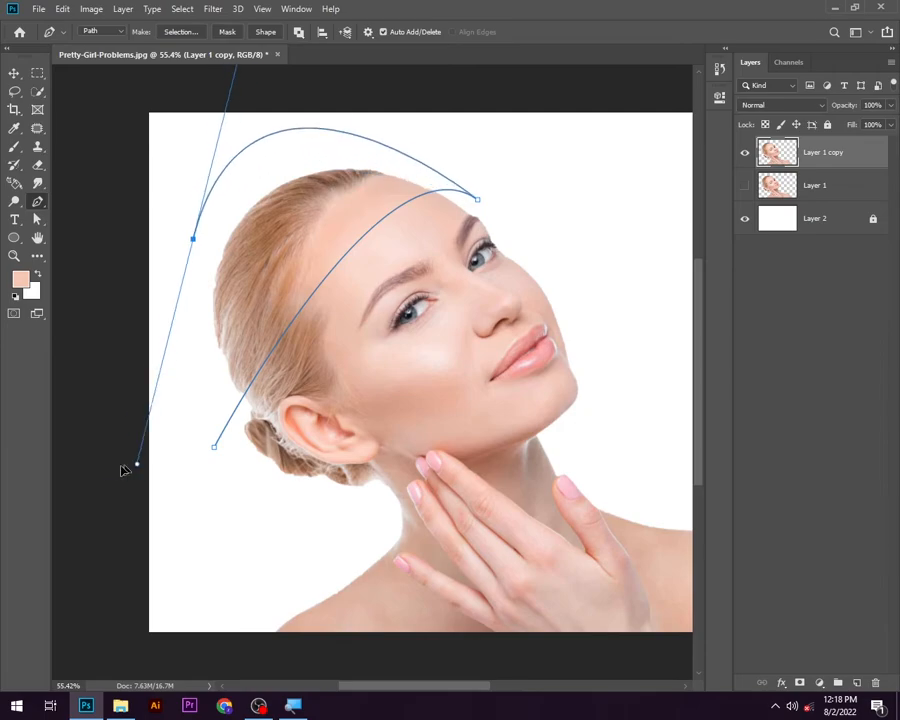
Step: Close the curved pen path around the hair and upper forehead and convert it to a selection with 0 px feather
{"action": "left_click", "coordinate": [194, 241], "text": "alt"}
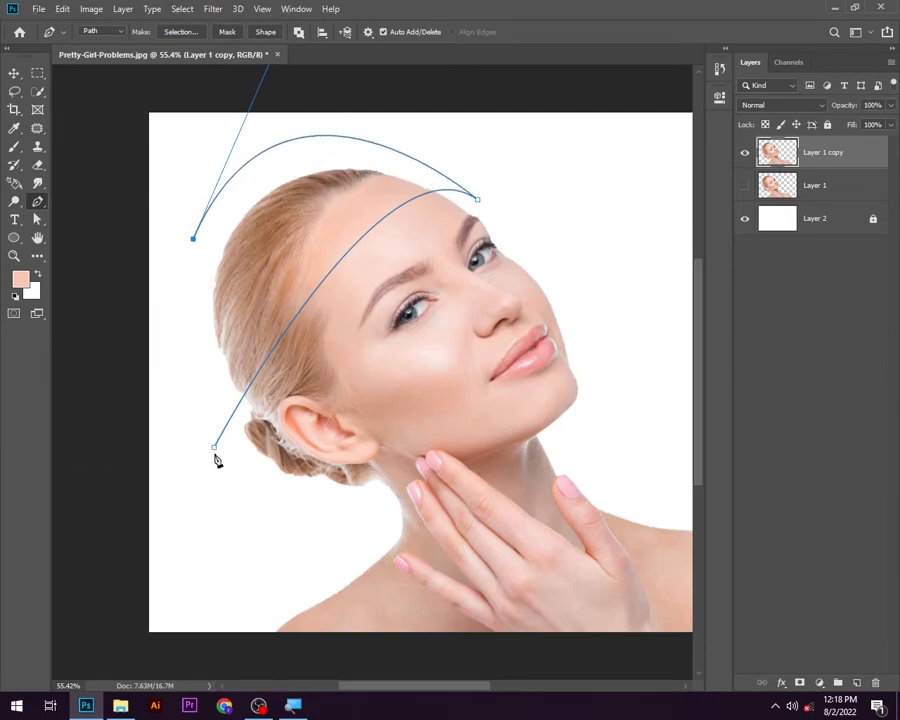
{"action": "left_click_drag", "start_coordinate": [215, 452], "coordinate": [276, 533]}
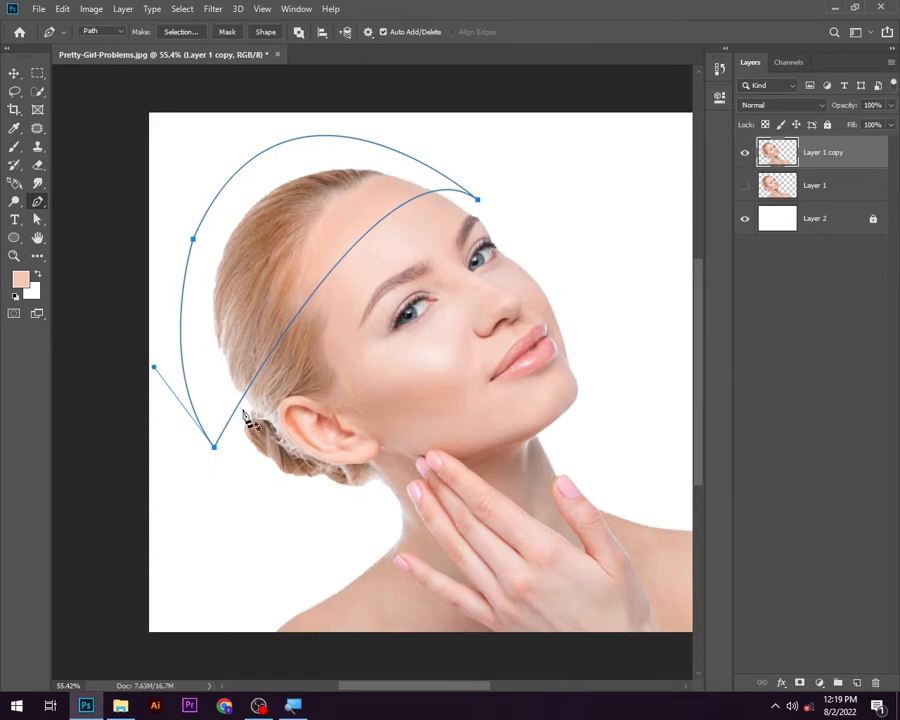
{"action": "right_click", "coordinate": [310, 220]}
{"action": "left_click", "coordinate": [340, 277]}
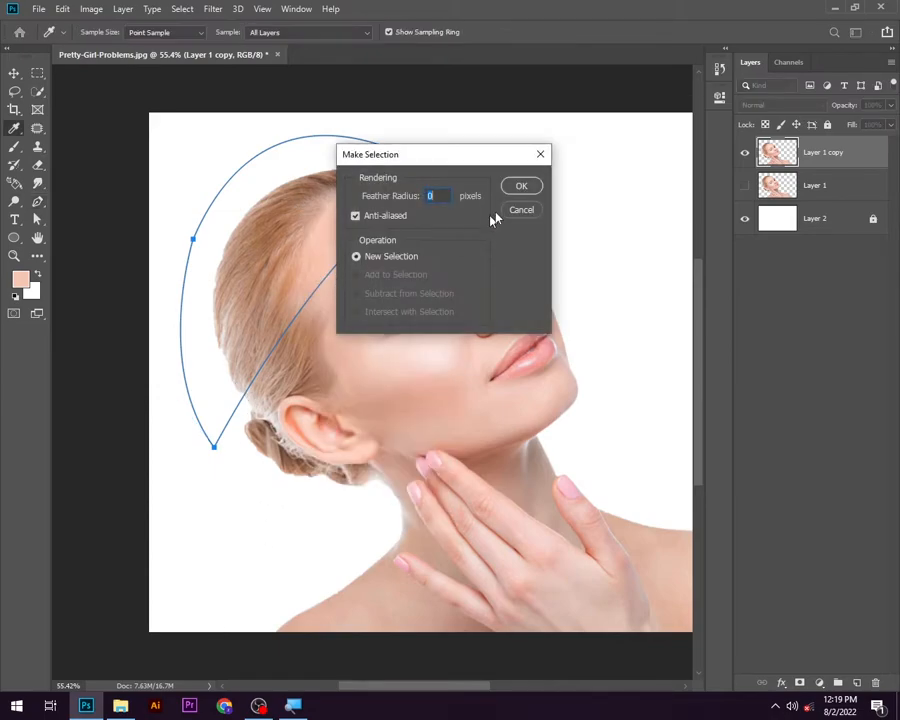
{"action": "left_click", "coordinate": [516, 186]}
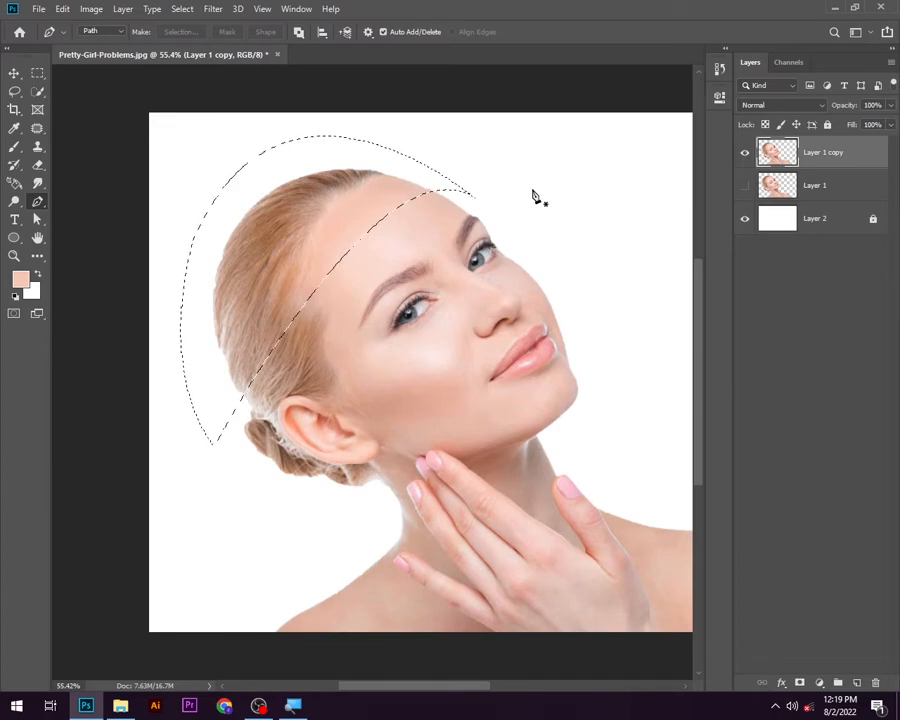
Step: Cut the selected top of the head onto a new layer and move it away from the face to open a gap
{"action": "left_click", "coordinate": [15, 91]}
{"action": "right_click", "coordinate": [300, 192]}
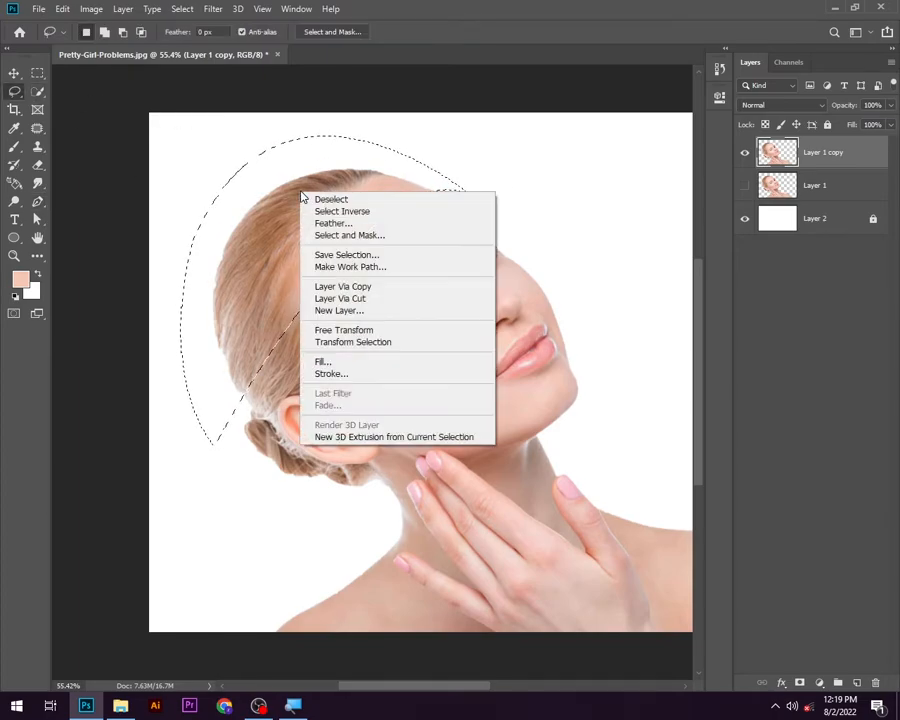
{"action": "left_click", "coordinate": [341, 299]}
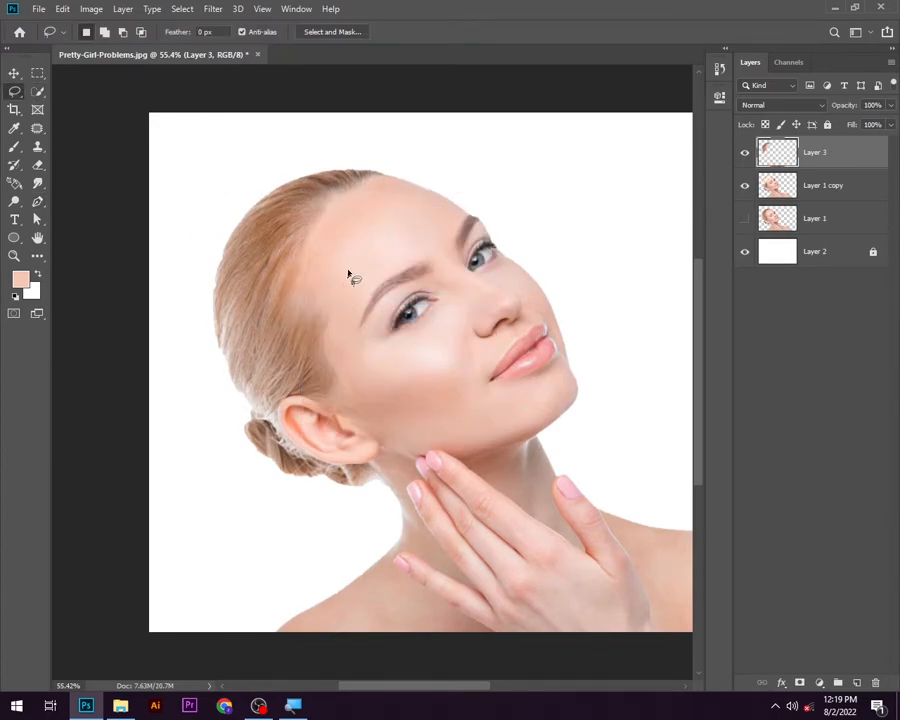
{"action": "key", "text": "v"}
{"action": "left_click_drag", "start_coordinate": [235, 203], "coordinate": [267, 229]}
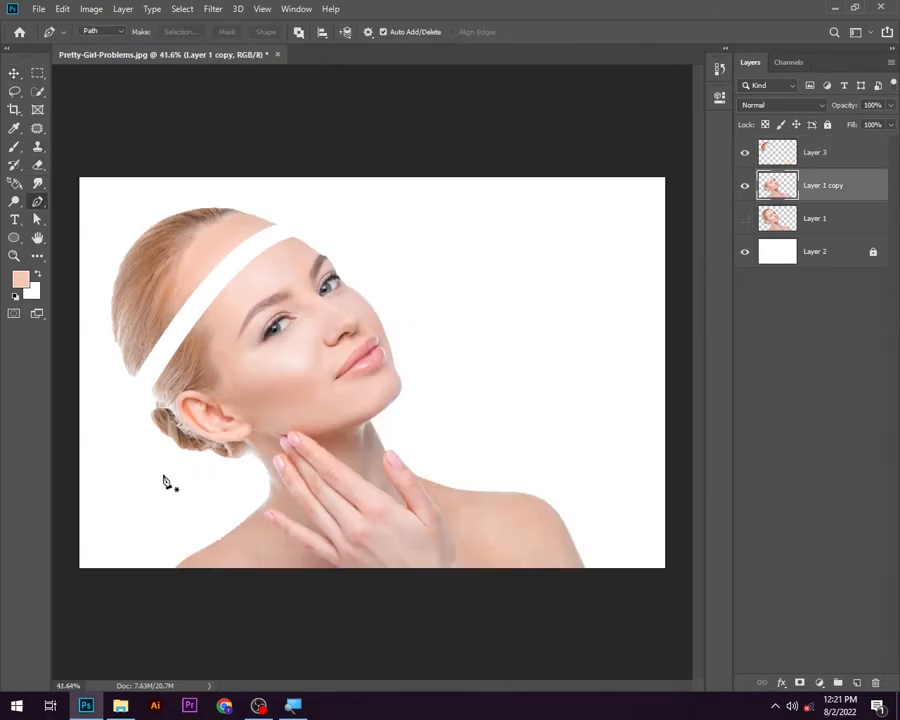
Step: Draw a closed curved pen path on Layer 1 copy around the eye band, from behind the ear to beyond the nose
{"action": "left_click", "coordinate": [162, 473]}
{"action": "left_click_drag", "start_coordinate": [440, 302], "coordinate": [571, 369]}
{"action": "left_click", "coordinate": [440, 303]}
{"action": "left_click_drag", "start_coordinate": [211, 289], "coordinate": [139, 431]}
{"action": "left_click", "coordinate": [210, 291]}
{"action": "left_click", "coordinate": [134, 411]}
{"action": "left_click", "coordinate": [162, 473]}
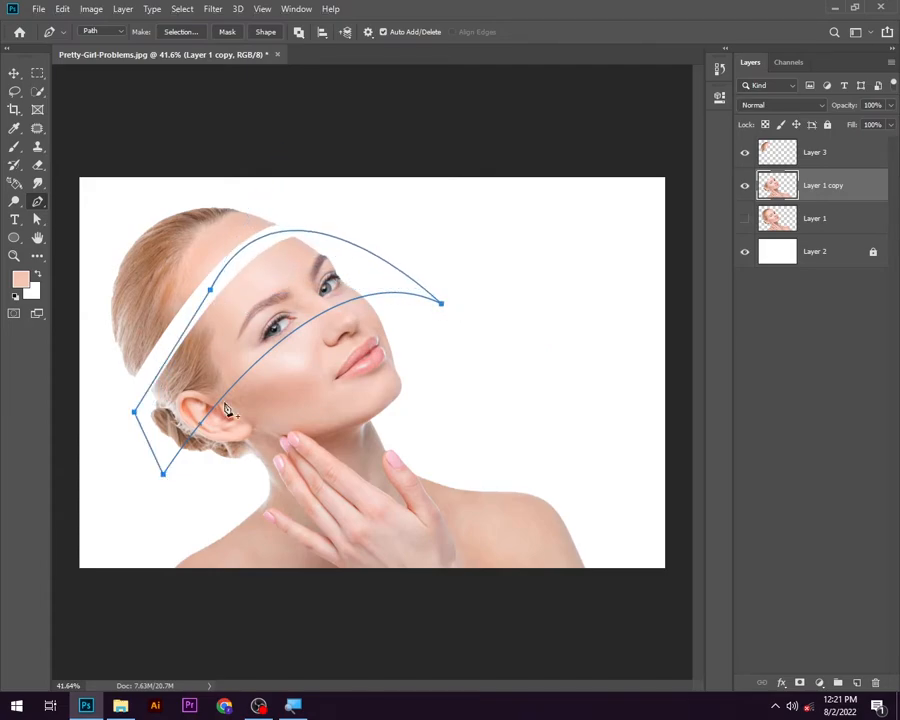
Step: Convert the eye-band path to a selection with 0 px feather and cut it onto a new layer
{"action": "scroll", "coordinate": [270, 280], "scroll_direction": "up", "scroll_amount": 3}
{"action": "right_click", "coordinate": [270, 280]}
{"action": "left_click", "coordinate": [330, 333]}
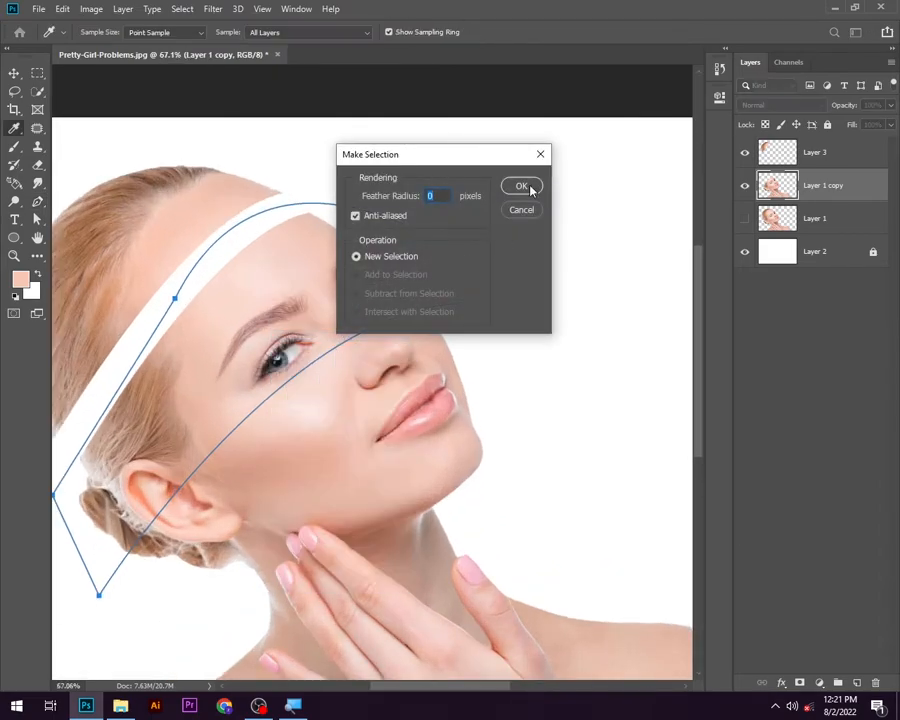
{"action": "left_click", "coordinate": [521, 186]}
{"action": "left_click", "coordinate": [15, 91]}
{"action": "right_click", "coordinate": [312, 275]}
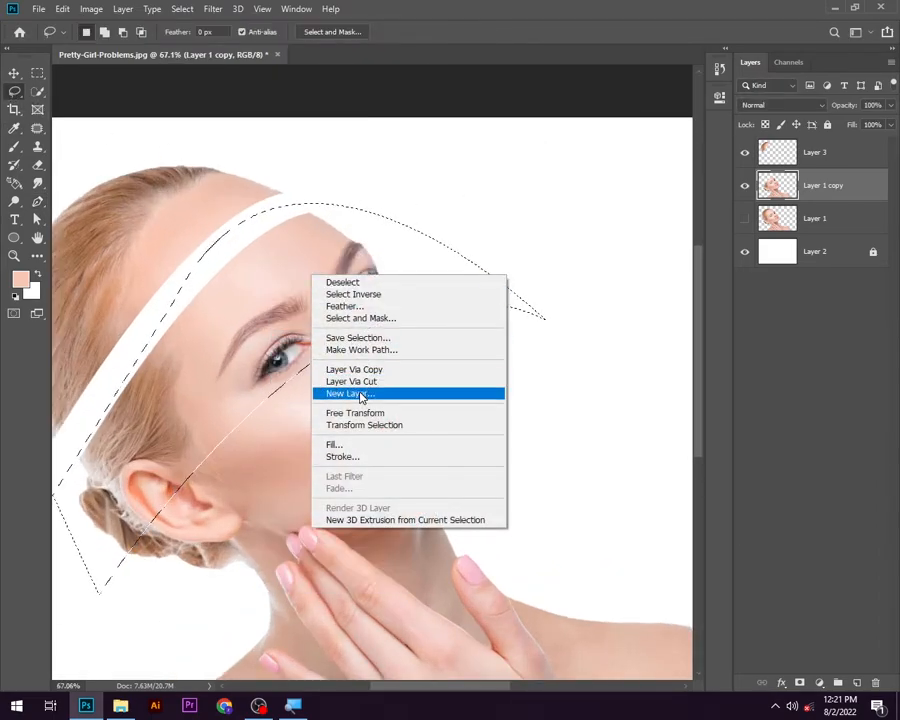
{"action": "left_click", "coordinate": [354, 381]}
Step: Shift the eye band and the top of the head up and outward to leave curved gaps between the slices
{"action": "left_click_drag", "start_coordinate": [124, 245], "coordinate": [263, 189]}
{"action": "left_click", "coordinate": [14, 73]}
{"action": "left_click_drag", "start_coordinate": [339, 279], "coordinate": [327, 267]}
{"action": "left_click_drag", "start_coordinate": [261, 214], "coordinate": [287, 234]}
{"action": "left_click_drag", "start_coordinate": [338, 284], "coordinate": [323, 261]}
Step: Draw a closed curved pen path on Layer 1 copy around the nose, mouth and cheek band below the second gap
{"action": "scroll", "coordinate": [366, 262], "scroll_direction": "down", "scroll_amount": 1}
{"action": "scroll", "coordinate": [366, 262], "scroll_direction": "down", "scroll_amount": 3}
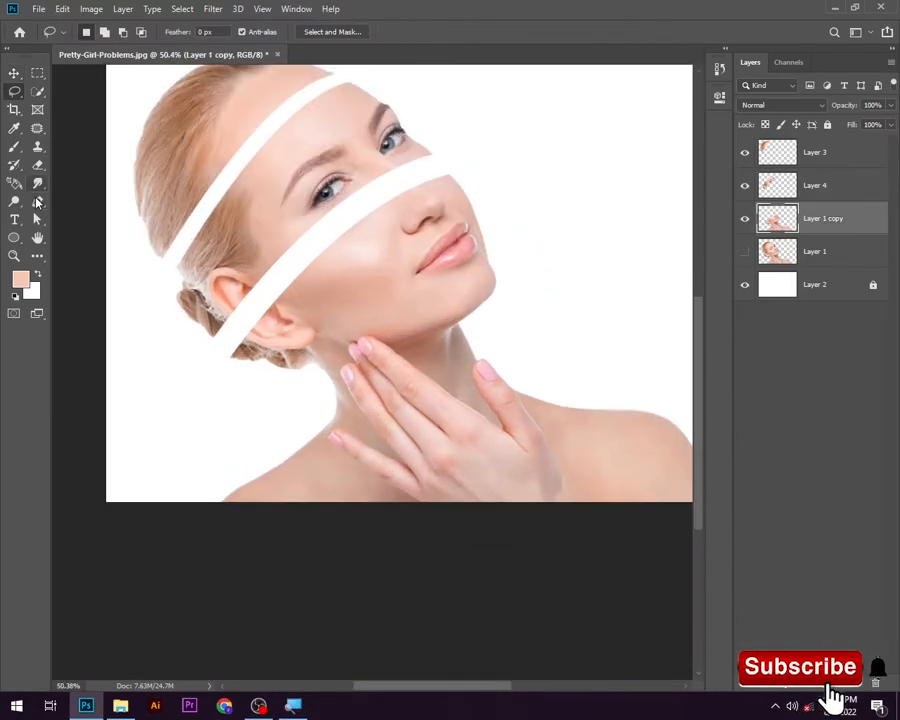
{"action": "left_click", "coordinate": [38, 201]}
{"action": "left_click", "coordinate": [284, 416]}
{"action": "left_click_drag", "start_coordinate": [544, 250], "coordinate": [641, 191]}
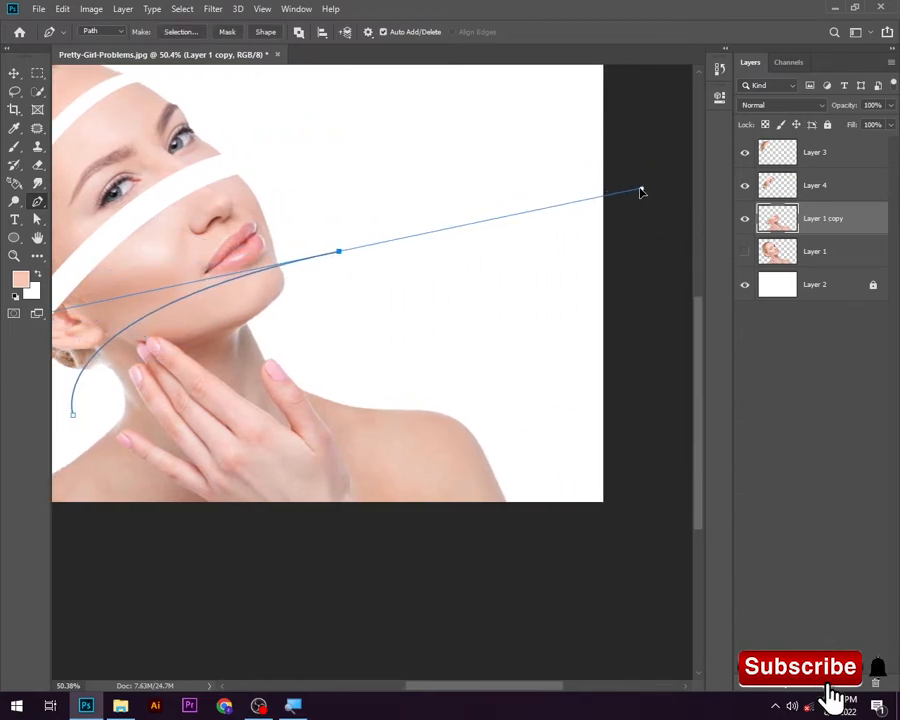
{"action": "left_click", "coordinate": [341, 252], "text": "alt"}
{"action": "left_click_drag", "start_coordinate": [215, 216], "coordinate": [389, 215]}
{"action": "left_click_drag", "start_coordinate": [438, 161], "coordinate": [413, 161]}
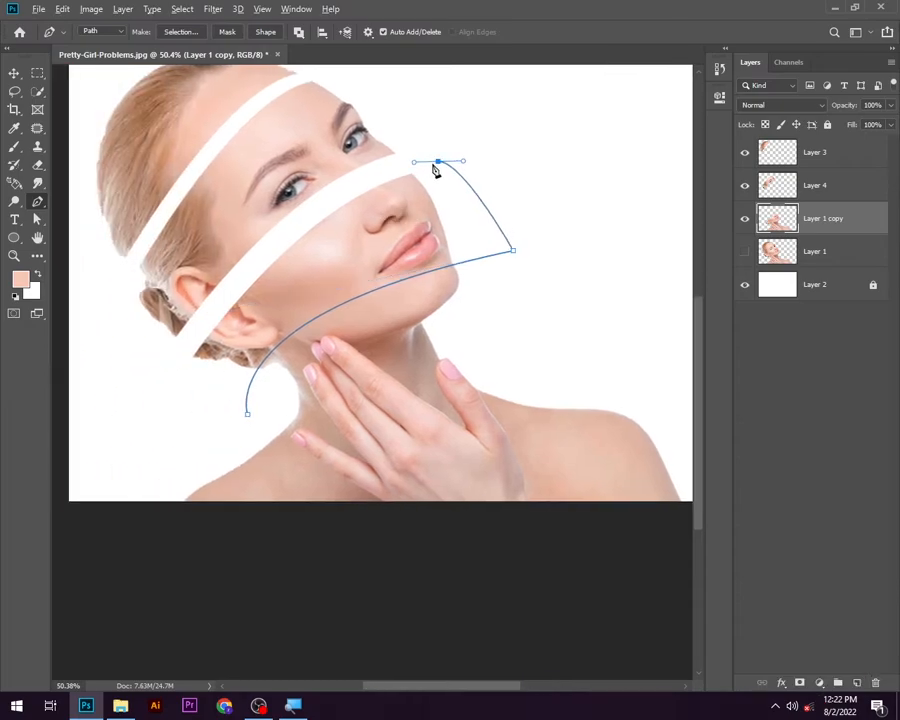
{"action": "left_click", "coordinate": [177, 356]}
{"action": "left_click_drag", "start_coordinate": [190, 365], "coordinate": [220, 308]}
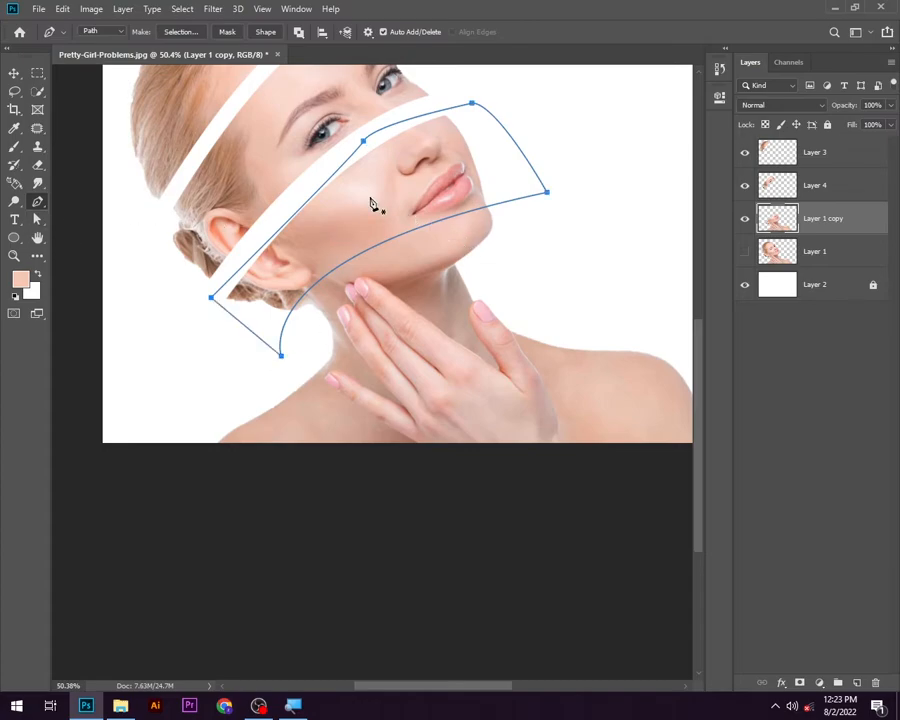
Step: Convert the nose-and-mouth path to a selection and cut it onto a new layer
{"action": "right_click", "coordinate": [377, 186]}
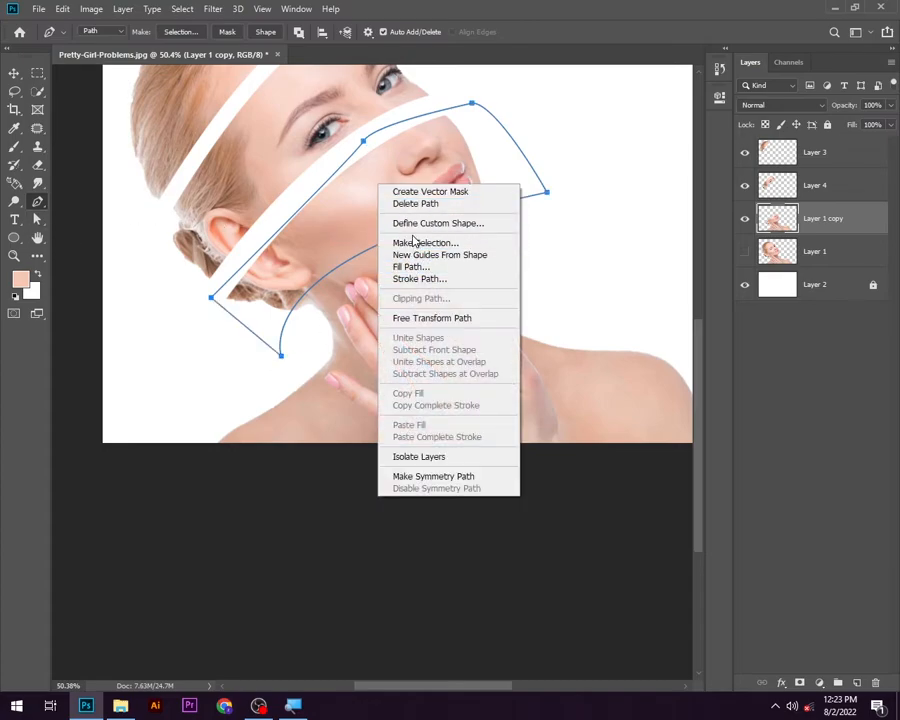
{"action": "left_click", "coordinate": [425, 243]}
{"action": "left_click", "coordinate": [518, 185]}
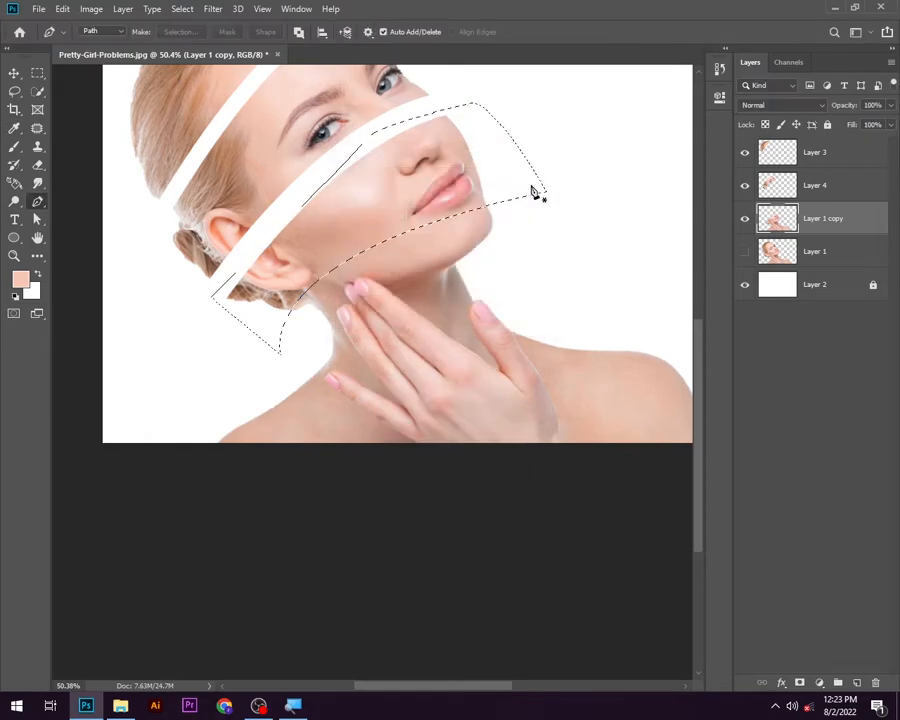
{"action": "left_click", "coordinate": [14, 91]}
{"action": "right_click", "coordinate": [306, 224]}
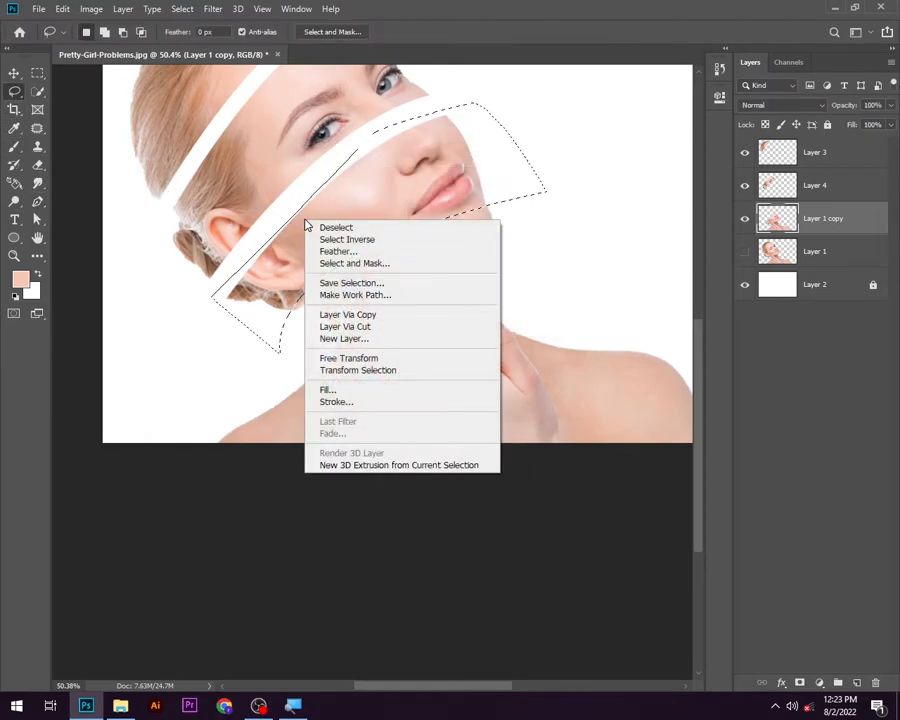
{"action": "left_click", "coordinate": [354, 327]}
Step: Move the nose-and-mouth, eye and hair slices up and outward so that three evenly spaced gaps separate the head
{"action": "left_click", "coordinate": [15, 74]}
{"action": "scroll", "coordinate": [156, 132], "scroll_direction": "up", "scroll_amount": 3}
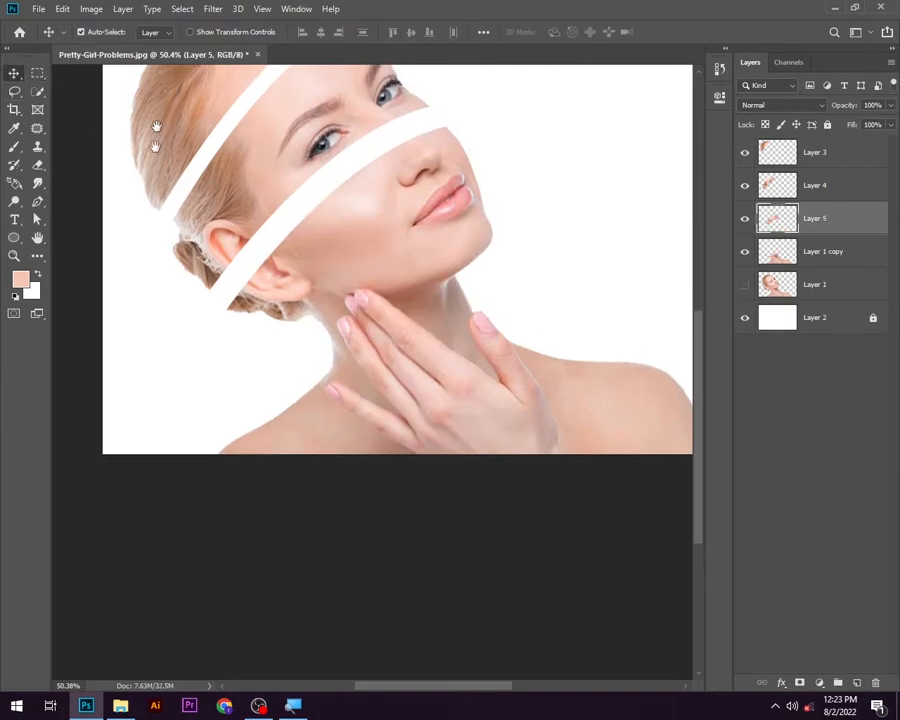
{"action": "left_click_drag", "start_coordinate": [344, 314], "coordinate": [343, 317]}
{"action": "left_click_drag", "start_coordinate": [196, 167], "coordinate": [183, 155]}
{"action": "left_click_drag", "start_coordinate": [265, 227], "coordinate": [251, 214]}
{"action": "left_click_drag", "start_coordinate": [354, 293], "coordinate": [352, 286]}
Step: Group the four slice layers from Layer 3 down to Layer 1 copy
{"action": "scroll", "coordinate": [394, 301], "scroll_direction": "down", "scroll_amount": 1}
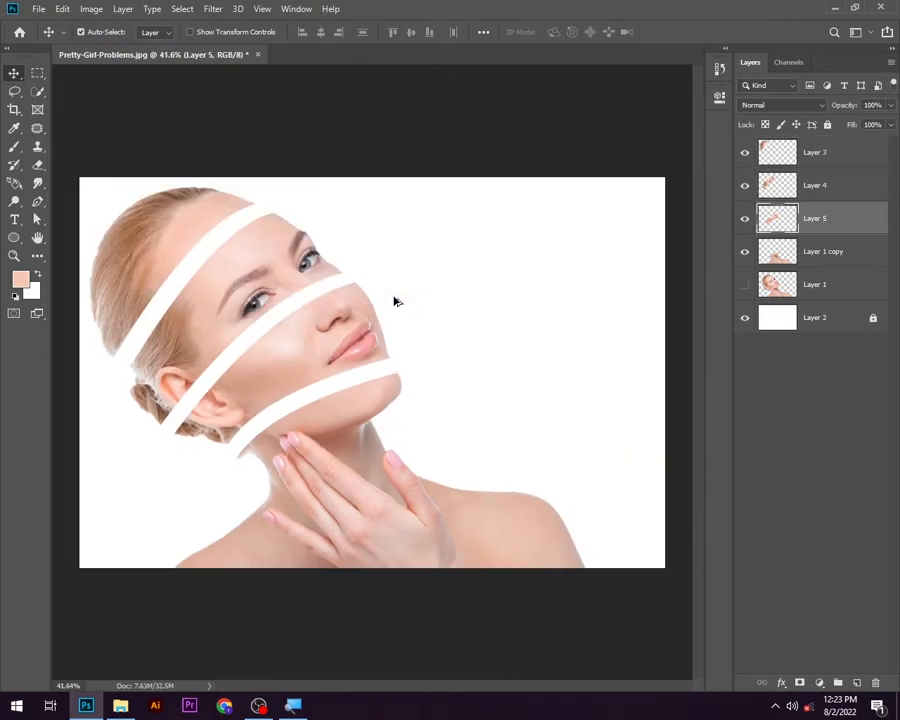
{"action": "scroll", "coordinate": [347, 421], "scroll_direction": "down", "scroll_amount": 1}
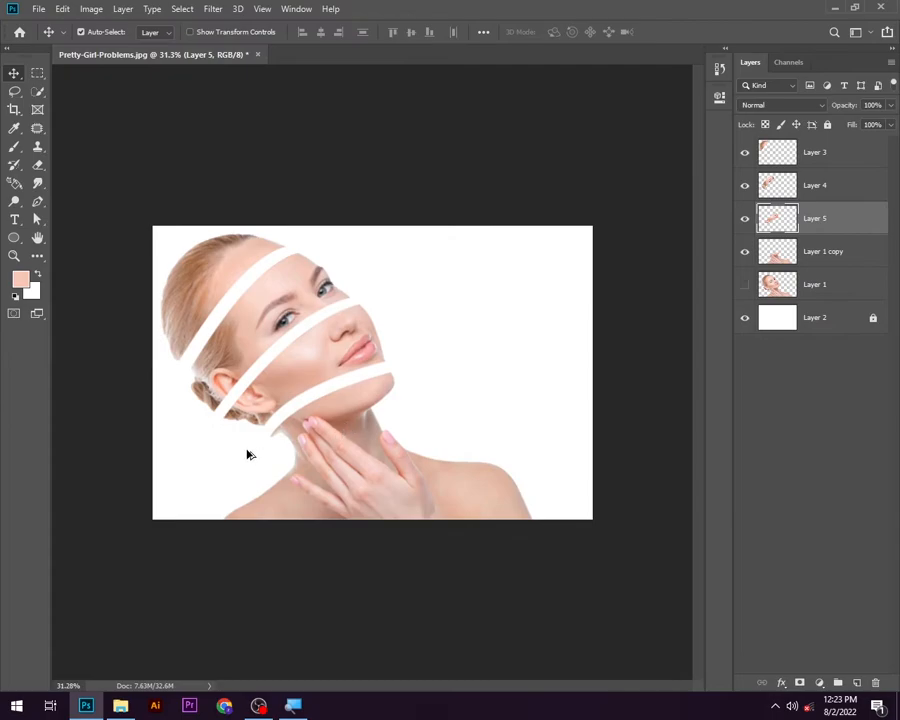
{"action": "scroll", "coordinate": [226, 294], "scroll_direction": "up", "scroll_amount": 5}
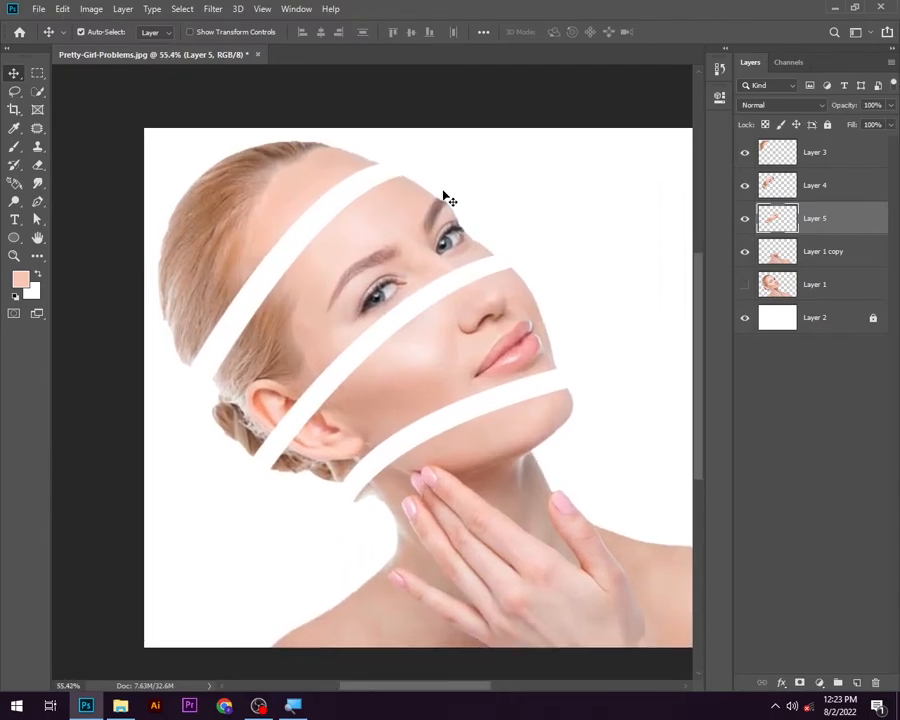
{"action": "key", "text": "ctrl+g"}
{"action": "left_click", "coordinate": [795, 153]}
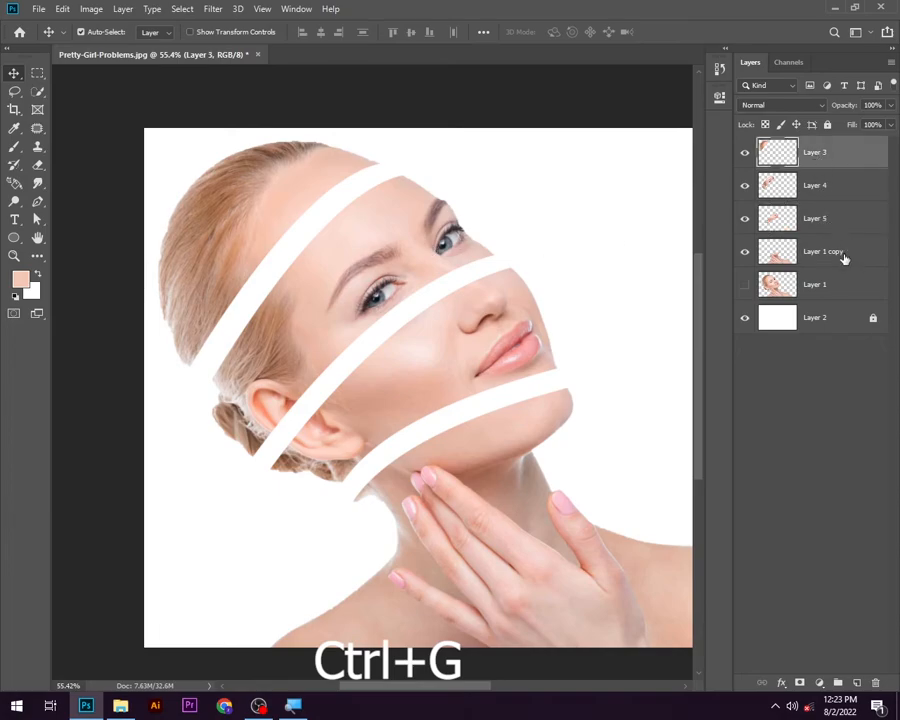
{"action": "left_click", "coordinate": [828, 261], "text": "shift"}
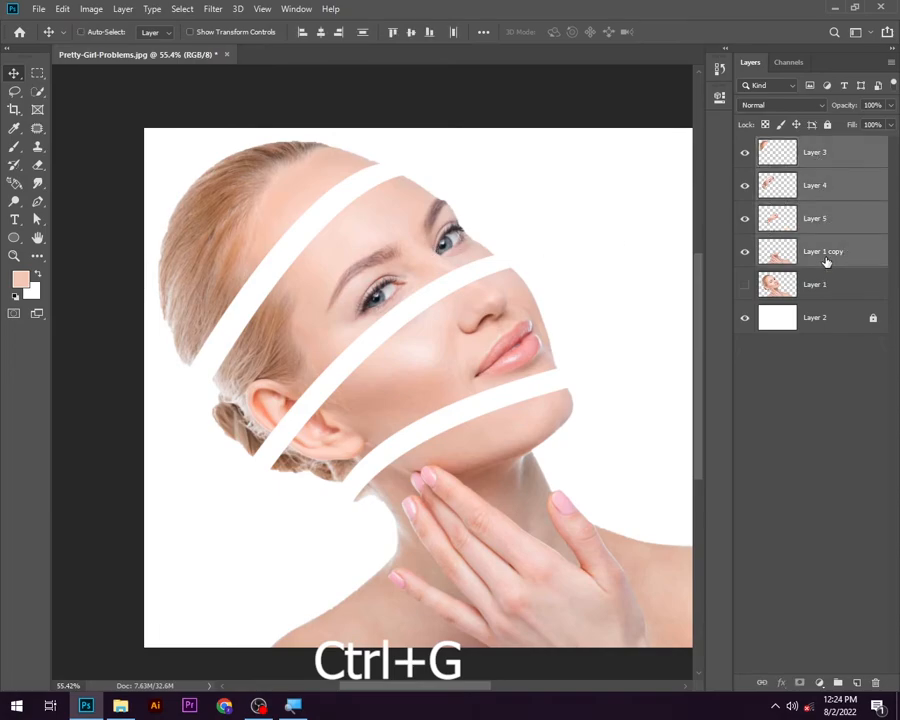
{"action": "key", "text": "ctrl+g"}
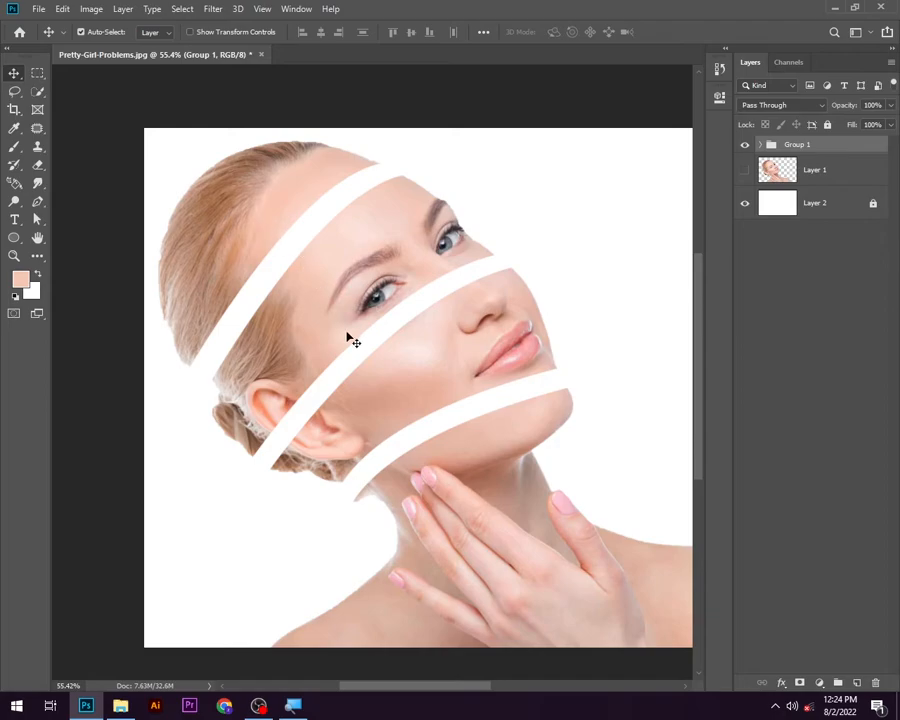
Step: Add a new empty layer between Group 1 and the hidden Layer 1
{"action": "scroll", "coordinate": [352, 340], "scroll_direction": "down", "scroll_amount": 1}
{"action": "left_click_drag", "start_coordinate": [828, 170], "coordinate": [833, 222]}
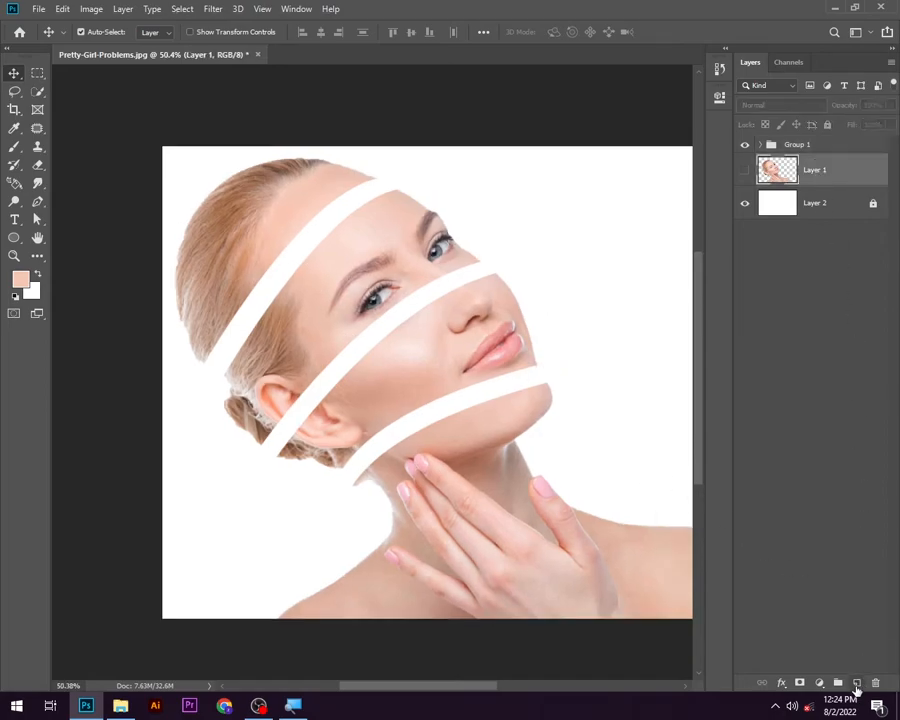
{"action": "left_click", "coordinate": [856, 683]}
Step: Draw a closed, rounded pen path enclosing the uppermost gap, from the back of the hair to the forehead edge
{"action": "left_click", "coordinate": [36, 201]}
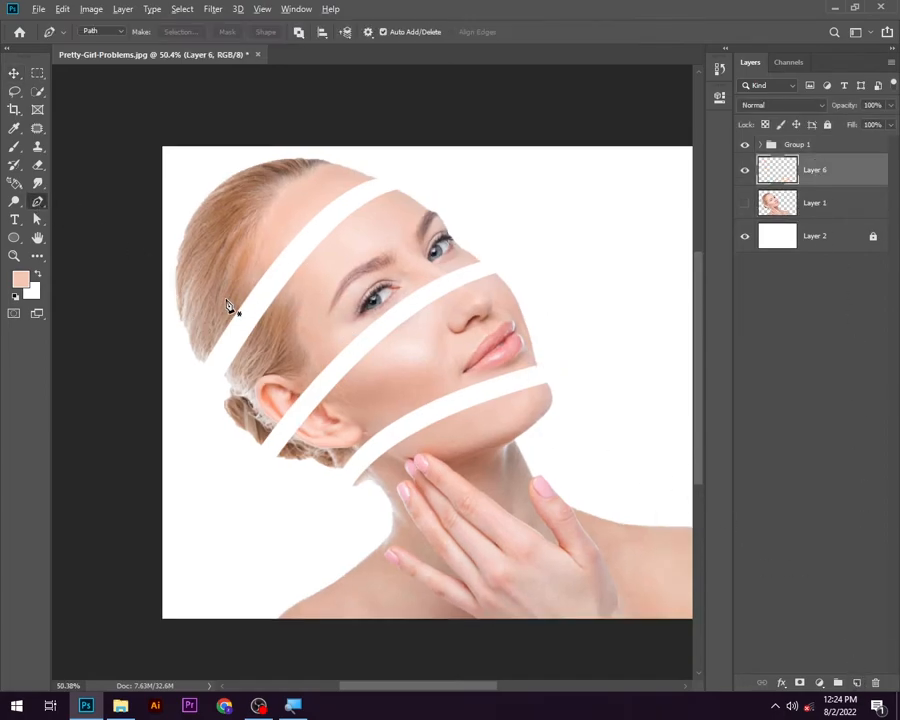
{"action": "scroll", "coordinate": [230, 305], "scroll_direction": "up", "scroll_amount": 3}
{"action": "scroll", "coordinate": [228, 310], "scroll_direction": "up", "scroll_amount": 1}
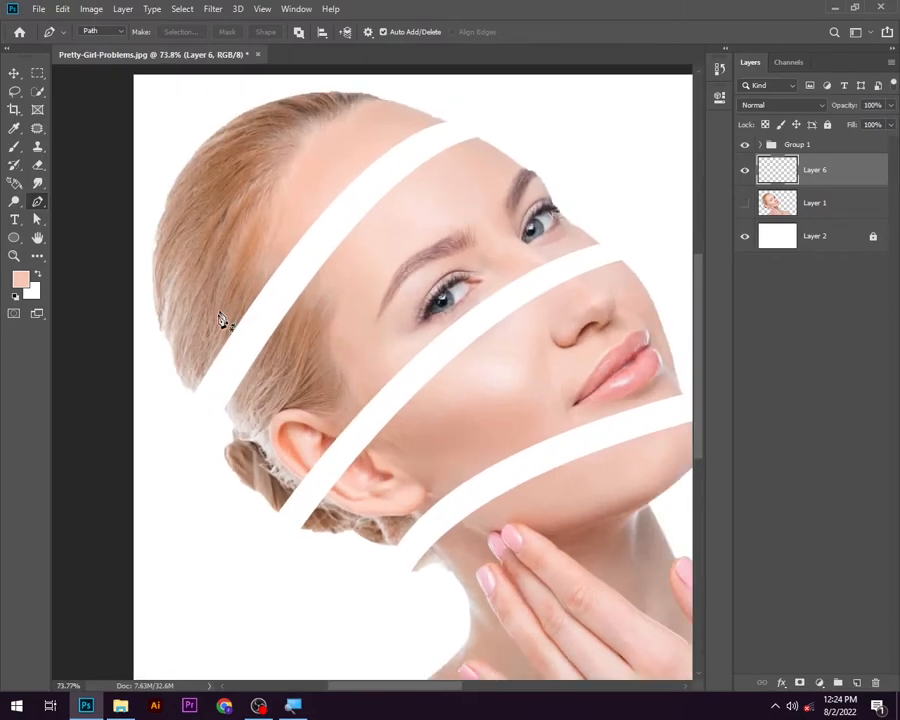
{"action": "left_click", "coordinate": [186, 330]}
{"action": "left_click_drag", "start_coordinate": [323, 330], "coordinate": [463, 202]}
{"action": "left_click", "coordinate": [302, 332], "text": "alt"}
{"action": "left_click_drag", "start_coordinate": [393, 227], "coordinate": [386, 246]}
{"action": "left_click", "coordinate": [449, 185]}
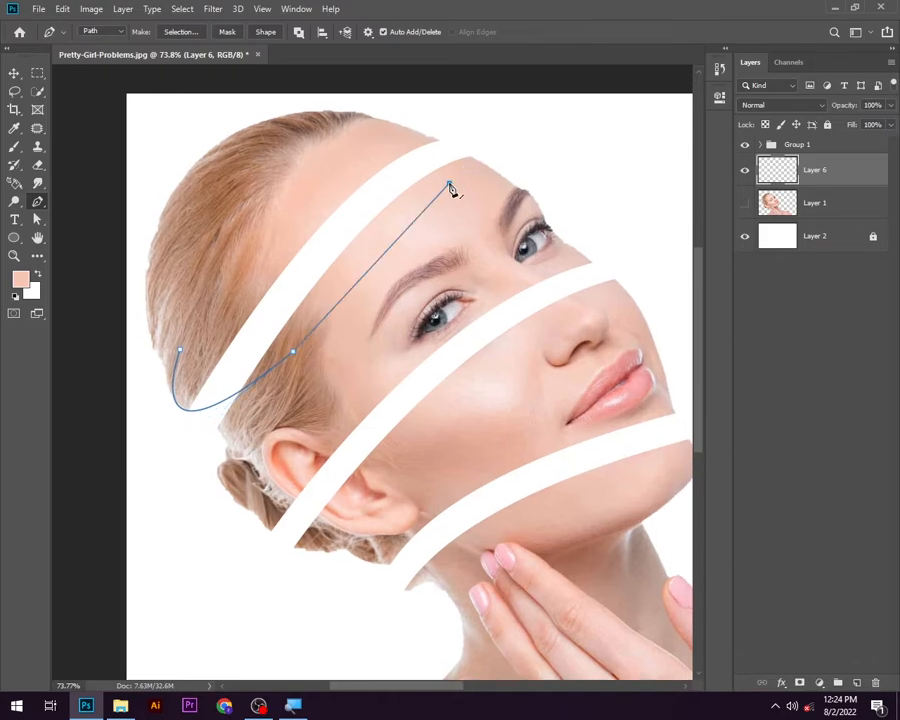
{"action": "left_click_drag", "start_coordinate": [391, 142], "coordinate": [307, 163]}
{"action": "left_click_drag", "start_coordinate": [177, 350], "coordinate": [169, 420]}
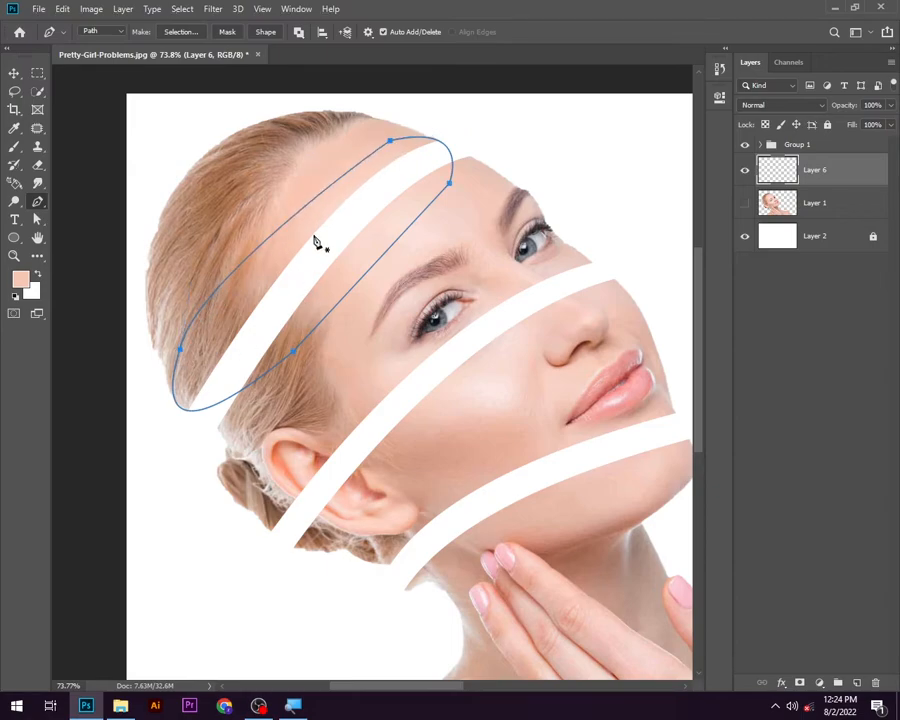
Step: Convert the rounded path around the uppermost gap to a selection
{"action": "right_click", "coordinate": [313, 241]}
{"action": "left_click", "coordinate": [370, 292]}
{"action": "left_click", "coordinate": [520, 186]}
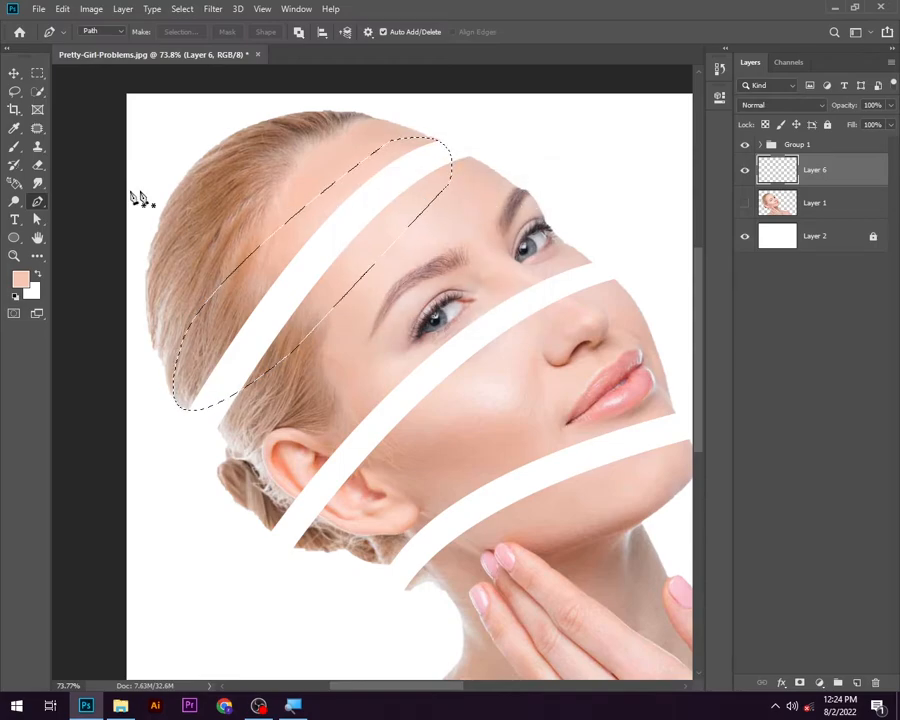
Step: Enlarge the brush to 90 px and paint the forehead part of the selected gap in a light skin tone on Layer 6
{"action": "key", "text": "b"}
{"action": "left_click_drag", "start_coordinate": [424, 148], "coordinate": [451, 165]}
{"action": "key", "text": "bracketright"}
{"action": "key", "text": "bracketright"}
{"action": "key", "text": "bracketright"}
{"action": "key", "text": "bracketright"}
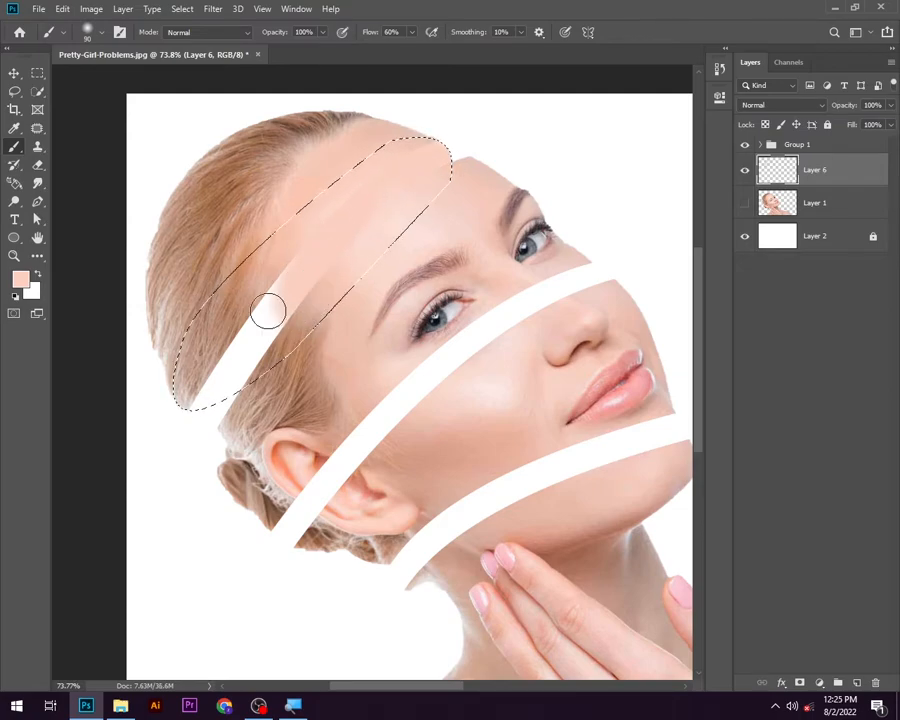
Step: Paint the hair end of the selected gap brown and blend its edge with a skin tone sampled from the forehead
{"action": "mouse_move", "coordinate": [243, 393]}
{"action": "left_mouse_down"}
{"action": "mouse_move", "coordinate": [269, 296]}
{"action": "mouse_move", "coordinate": [219, 396]}
{"action": "mouse_move", "coordinate": [208, 384]}
{"action": "mouse_move", "coordinate": [252, 311]}
{"action": "left_mouse_up"}
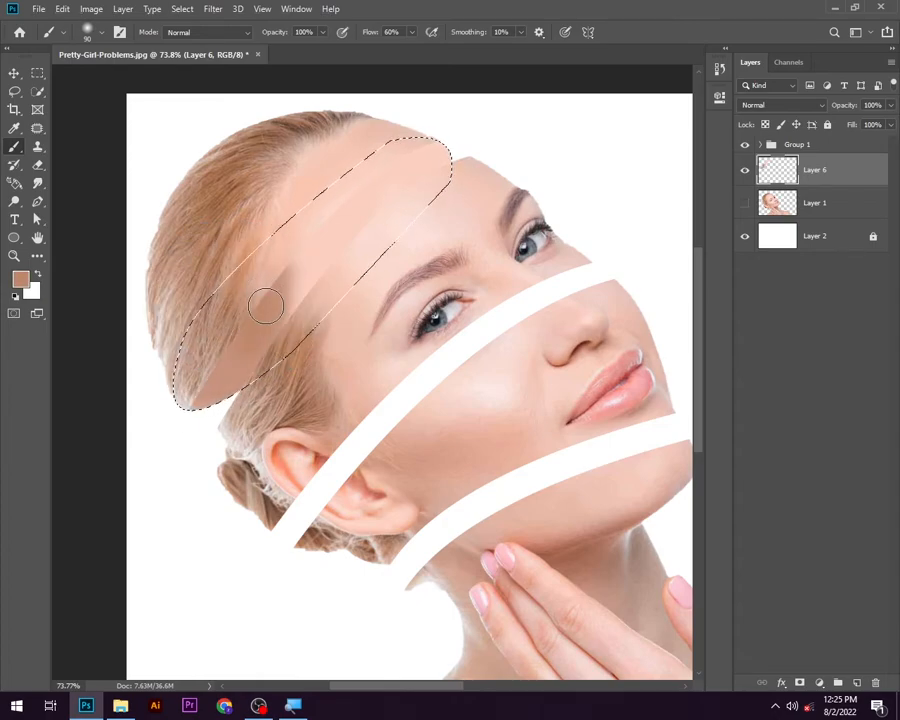
{"action": "scroll", "coordinate": [297, 280], "scroll_direction": "down", "scroll_amount": 2}
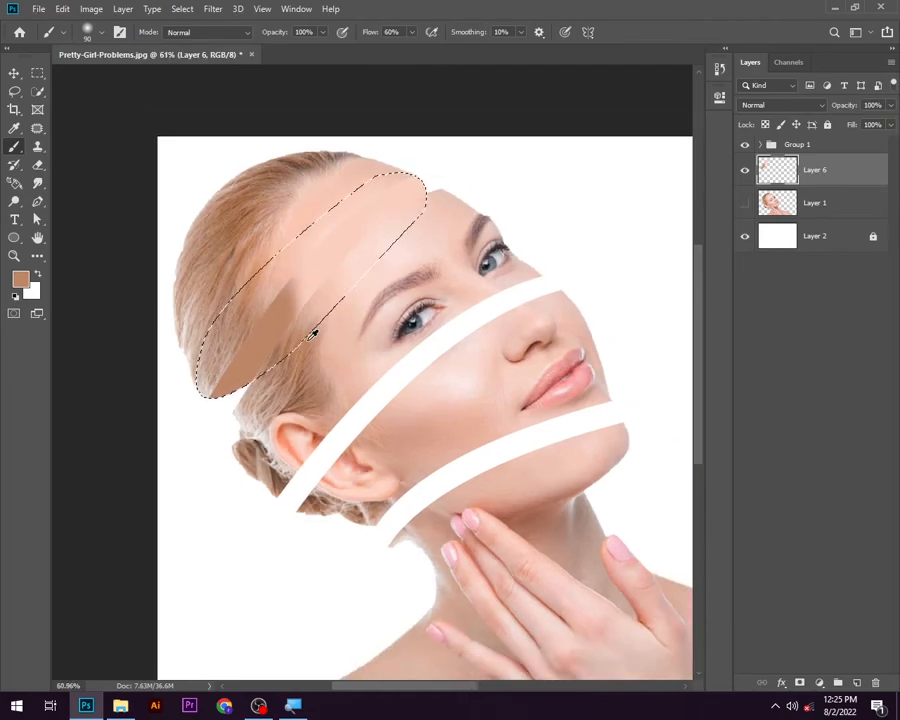
{"action": "left_click", "coordinate": [318, 273], "text": "alt"}
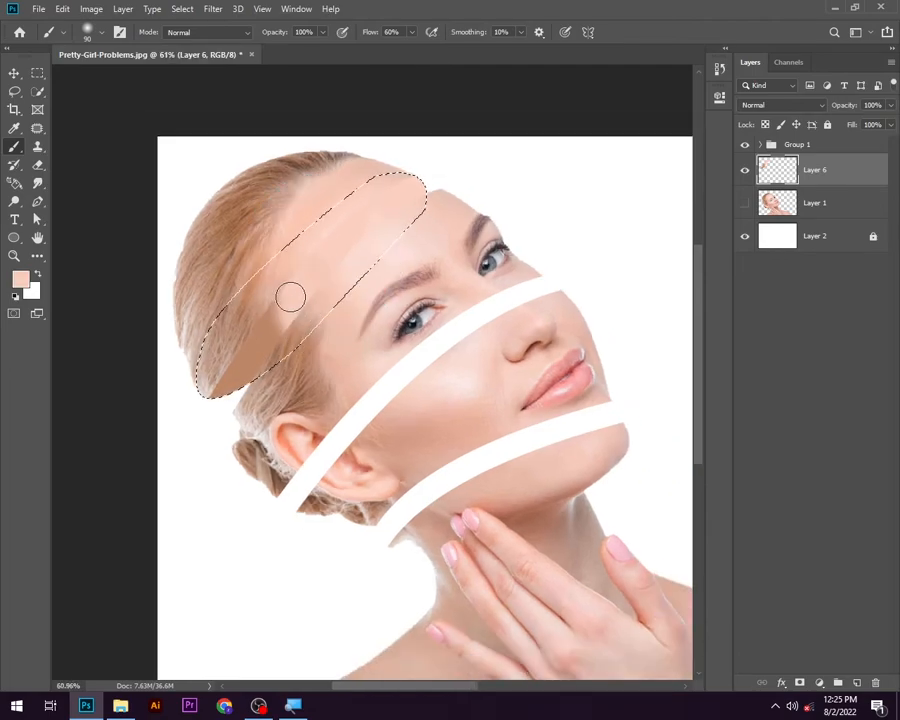
{"action": "scroll", "coordinate": [336, 252], "scroll_direction": "down", "scroll_amount": 1}
{"action": "scroll", "coordinate": [304, 281], "scroll_direction": "up", "scroll_amount": 1}
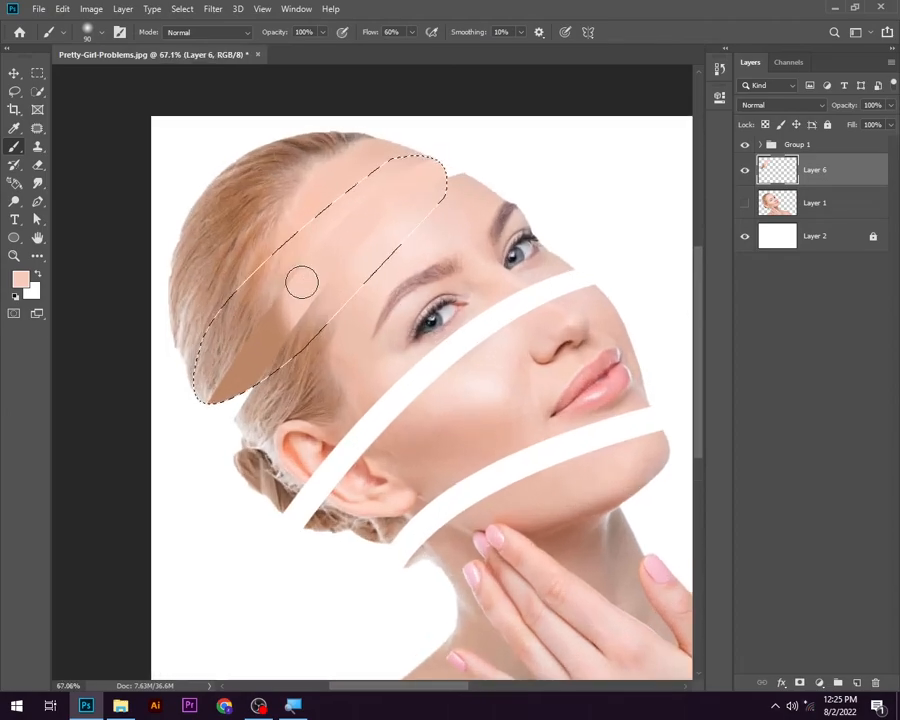
Step: Deselect the painted uppermost gap and add a new empty layer above Layer 6
{"action": "key", "text": "ctrl+d"}
{"action": "scroll", "coordinate": [318, 292], "scroll_direction": "down", "scroll_amount": 1}
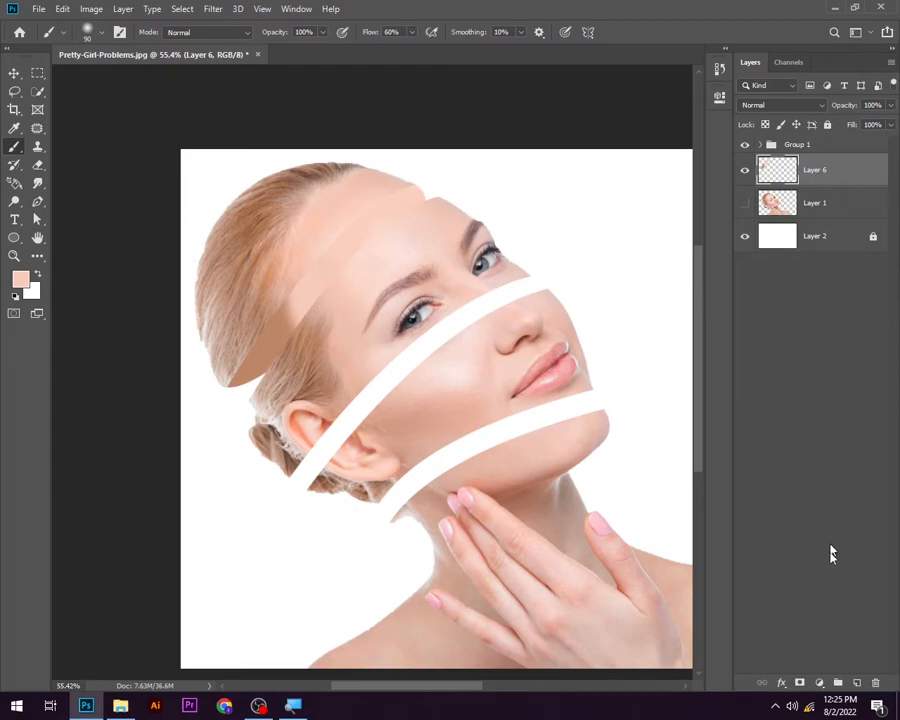
{"action": "left_click", "coordinate": [857, 684]}
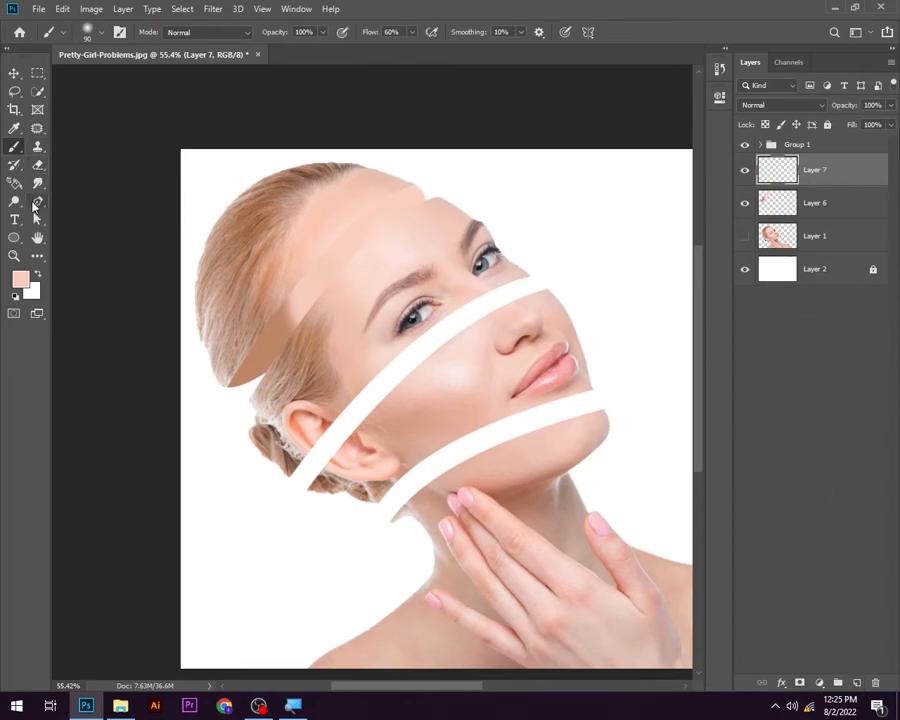
Step: Draw a closed, rounded pen path enclosing the middle gap, from the hair below the ear to the bridge of the nose
{"action": "left_click", "coordinate": [37, 201]}
{"action": "scroll", "coordinate": [374, 400], "scroll_direction": "up", "scroll_amount": 1}
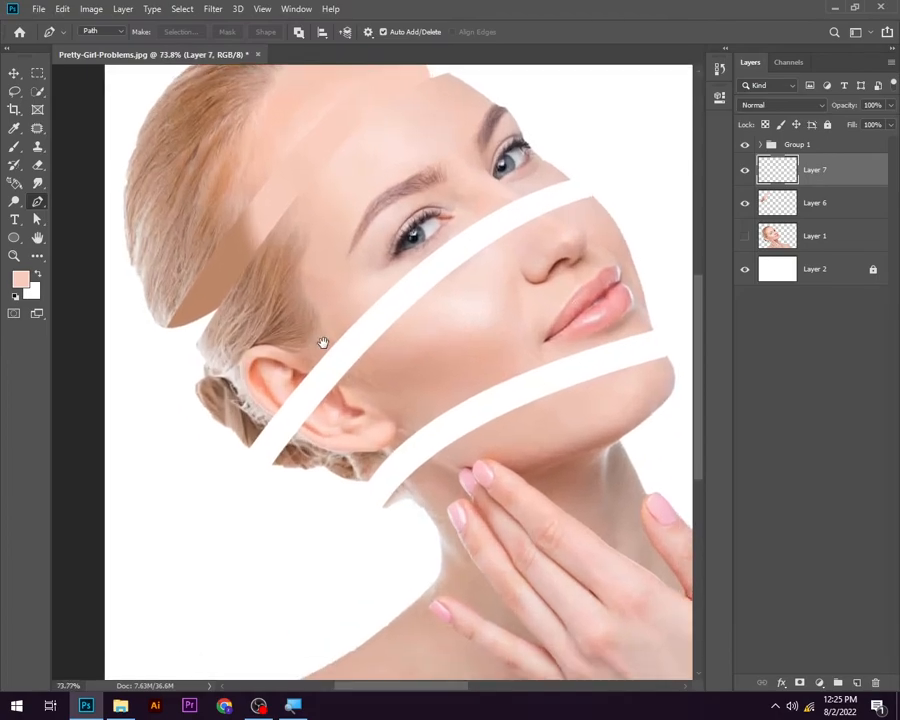
{"action": "left_click", "coordinate": [330, 456]}
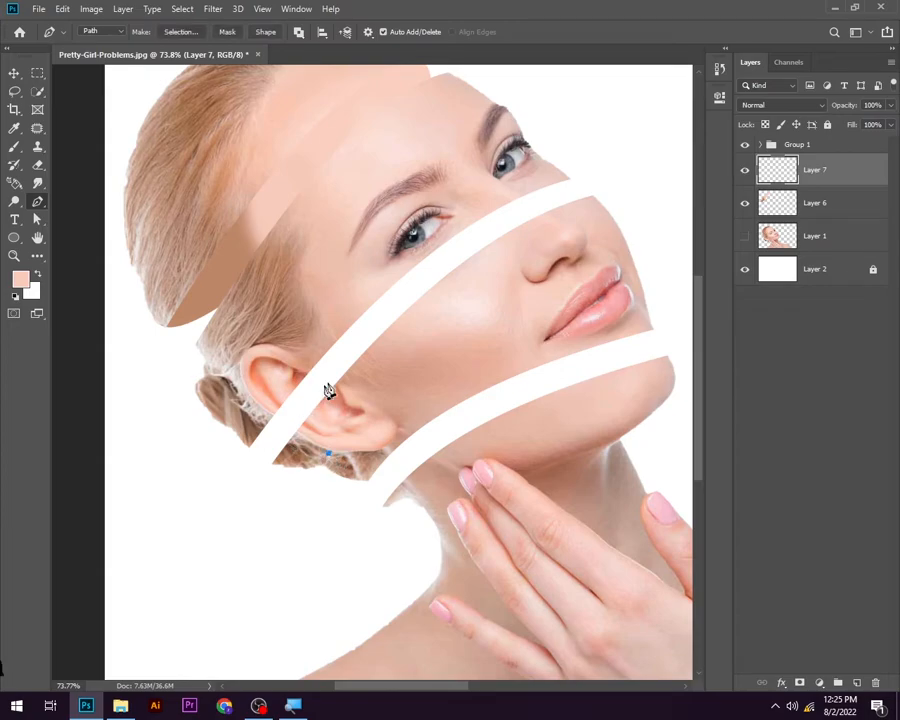
{"action": "left_click_drag", "start_coordinate": [284, 411], "coordinate": [343, 328]}
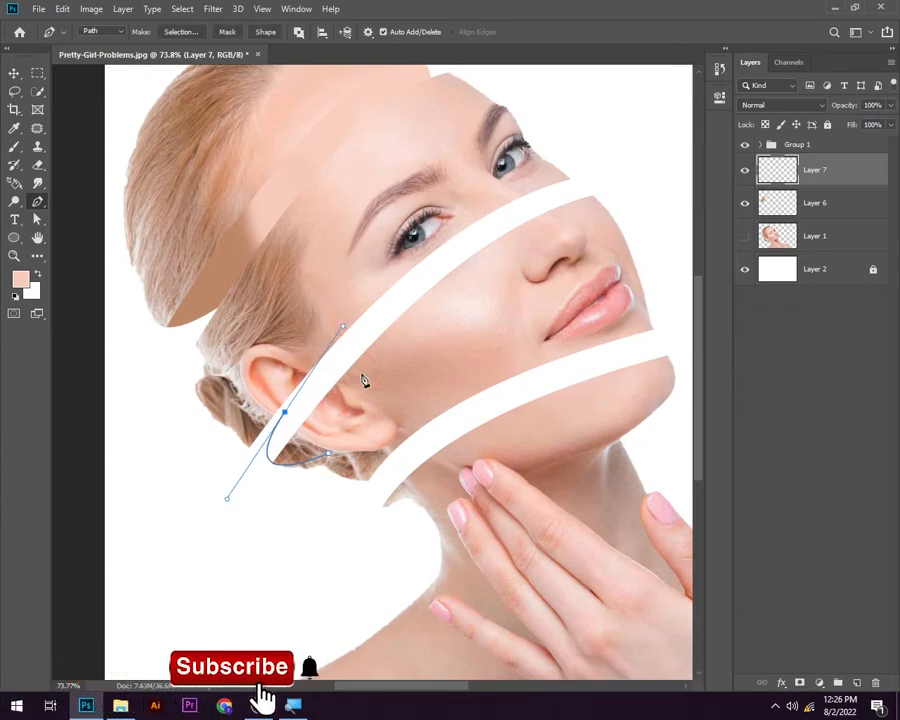
{"action": "left_click", "coordinate": [285, 412], "text": "alt"}
{"action": "left_click_drag", "start_coordinate": [406, 268], "coordinate": [352, 352]}
{"action": "left_click", "coordinate": [303, 352], "text": "alt"}
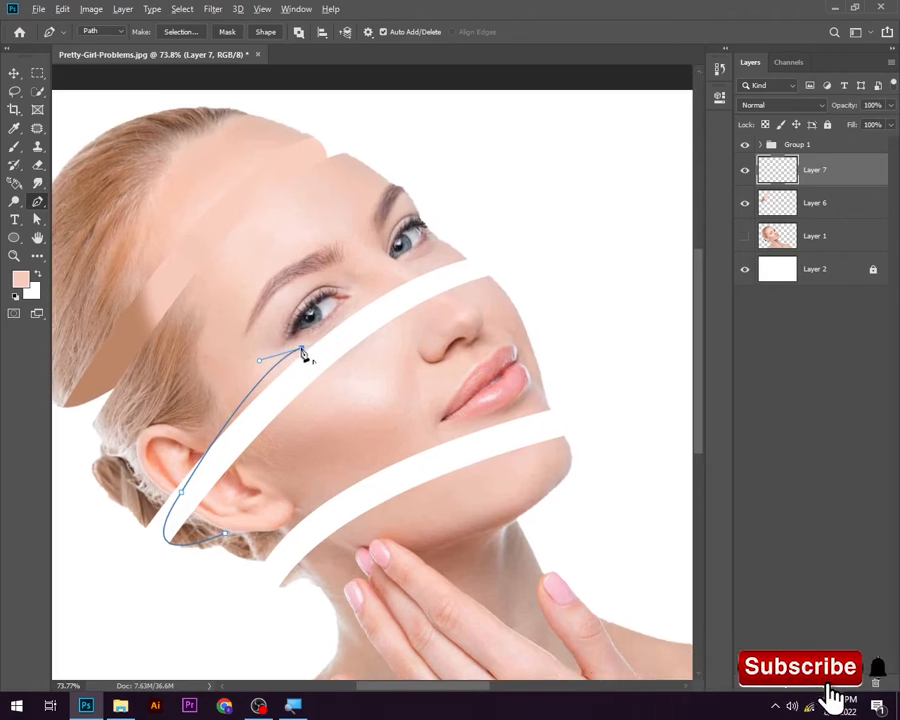
{"action": "left_click_drag", "start_coordinate": [465, 273], "coordinate": [552, 290]}
{"action": "left_click_drag", "start_coordinate": [449, 325], "coordinate": [436, 319]}
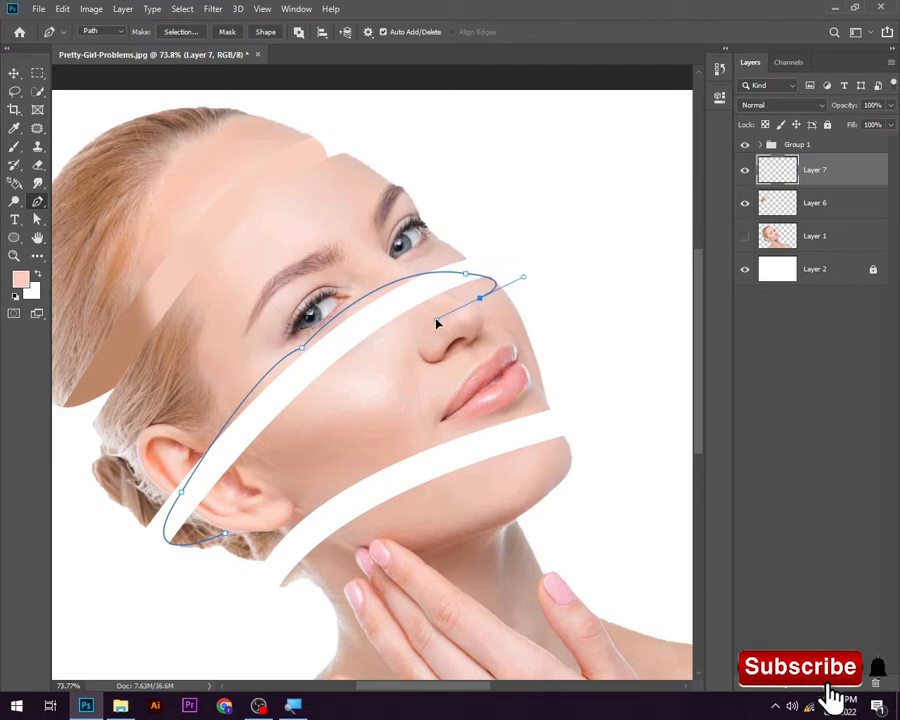
{"action": "scroll", "coordinate": [290, 490], "scroll_direction": "up", "scroll_amount": 3}
{"action": "left_click", "coordinate": [189, 564]}
{"action": "scroll", "coordinate": [307, 524], "scroll_direction": "down", "scroll_amount": 2}
{"action": "scroll", "coordinate": [337, 490], "scroll_direction": "down", "scroll_amount": 1}
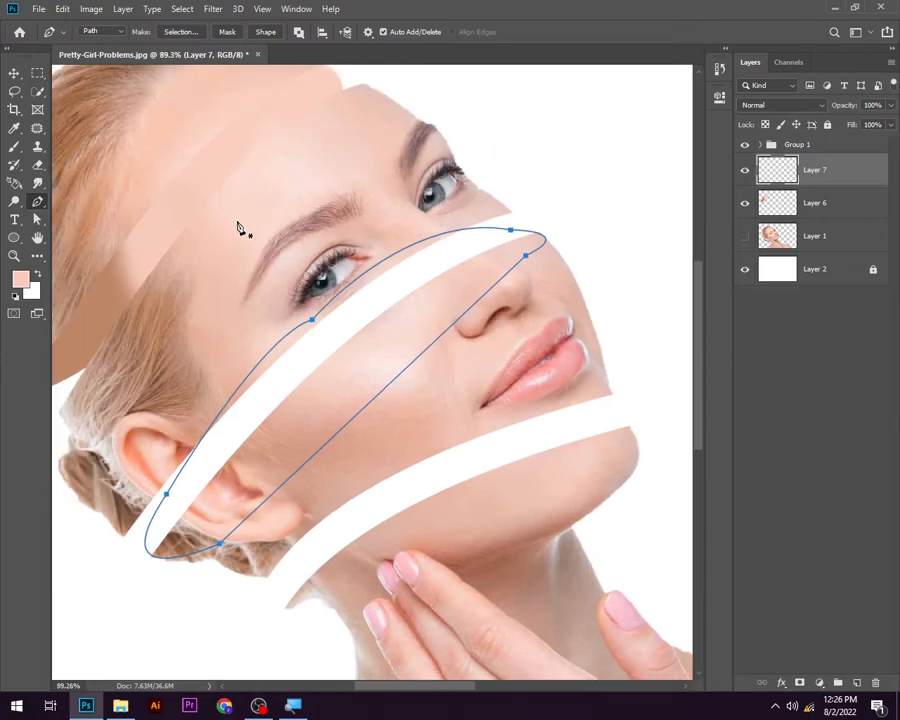
Step: Convert the rounded path around the middle gap to a selection
{"action": "right_click", "coordinate": [338, 348]}
{"action": "left_click", "coordinate": [380, 402]}
{"action": "left_click", "coordinate": [520, 186]}
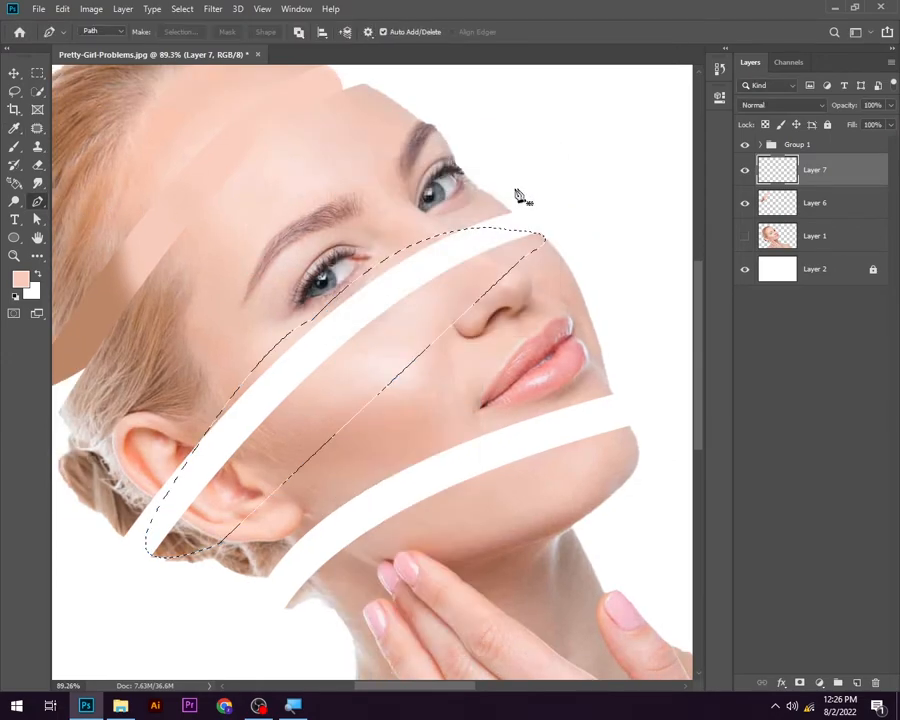
Step: Paint the cheek and nose part of the selected middle gap in a light skin tone on Layer 7 with the Brush tool
{"action": "left_click", "coordinate": [15, 147]}
{"action": "scroll", "coordinate": [240, 282], "scroll_direction": "down", "scroll_amount": 2}
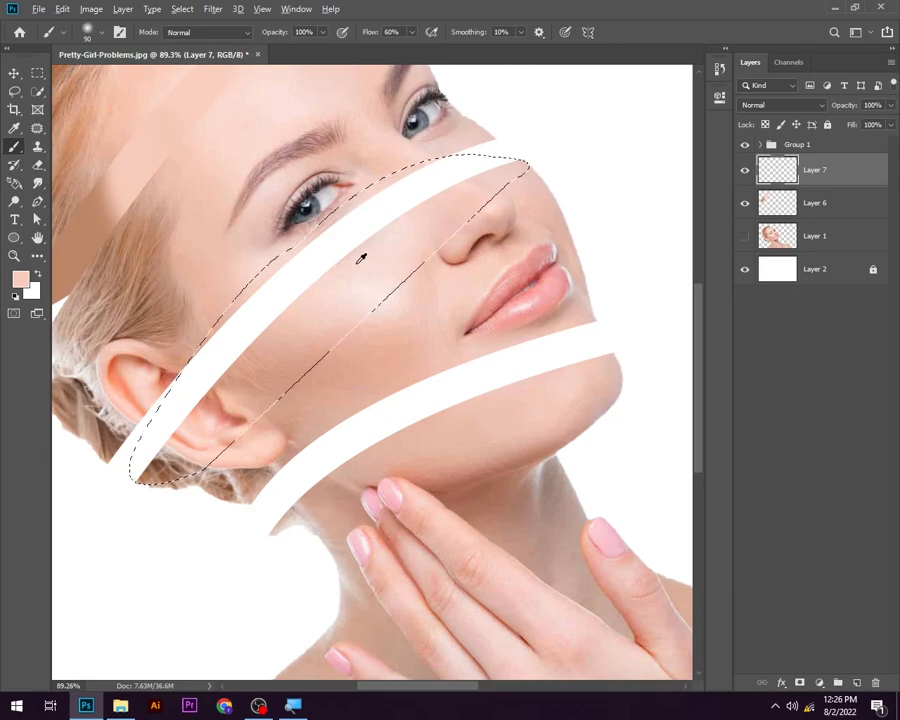
{"action": "mouse_move", "coordinate": [417, 192]}
{"action": "left_mouse_down"}
{"action": "mouse_move", "coordinate": [494, 173]}
{"action": "mouse_move", "coordinate": [405, 190]}
{"action": "mouse_move", "coordinate": [339, 259]}
{"action": "mouse_move", "coordinate": [319, 248]}
{"action": "mouse_move", "coordinate": [361, 242]}
{"action": "mouse_move", "coordinate": [345, 250]}
{"action": "mouse_move", "coordinate": [525, 180]}
{"action": "left_mouse_up"}
{"action": "mouse_move", "coordinate": [332, 237]}
{"action": "left_mouse_down"}
{"action": "mouse_move", "coordinate": [270, 327]}
{"action": "mouse_move", "coordinate": [288, 260]}
{"action": "left_mouse_up"}
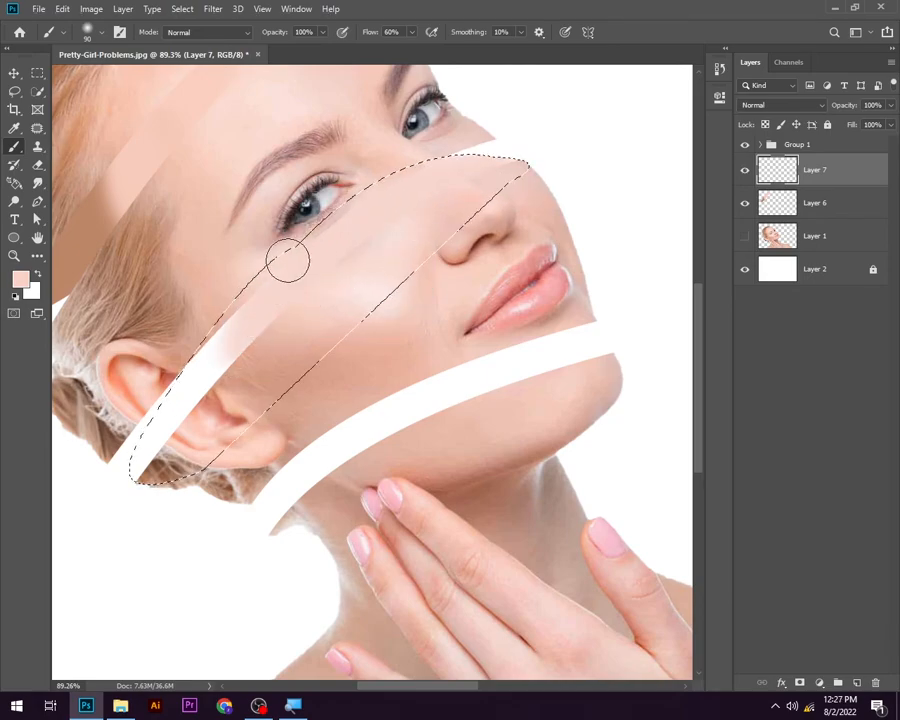
Step: Paint the ear end of the selected middle gap from pink to brown and blend the transitions with skin tones sampled from the face
{"action": "left_click", "coordinate": [232, 407], "text": "alt"}
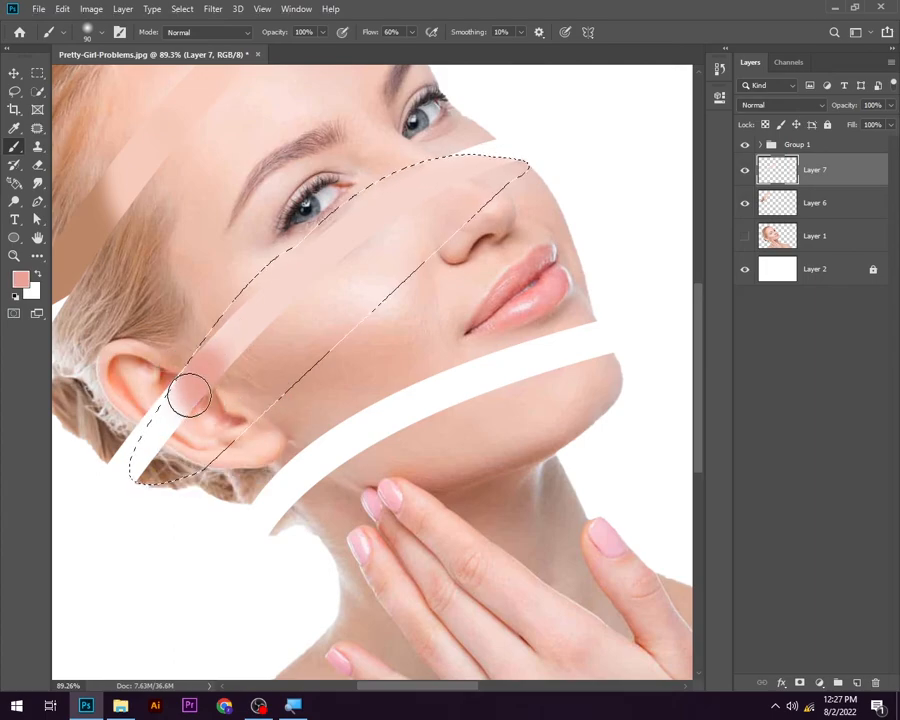
{"action": "left_click", "coordinate": [166, 469], "text": "alt"}
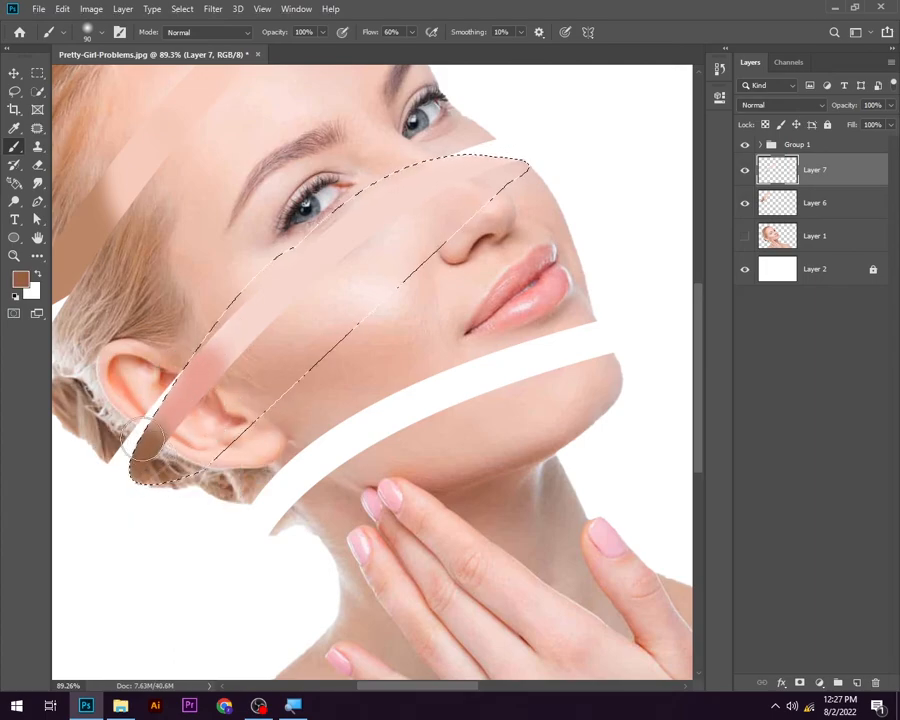
{"action": "left_click", "coordinate": [288, 373], "text": "alt"}
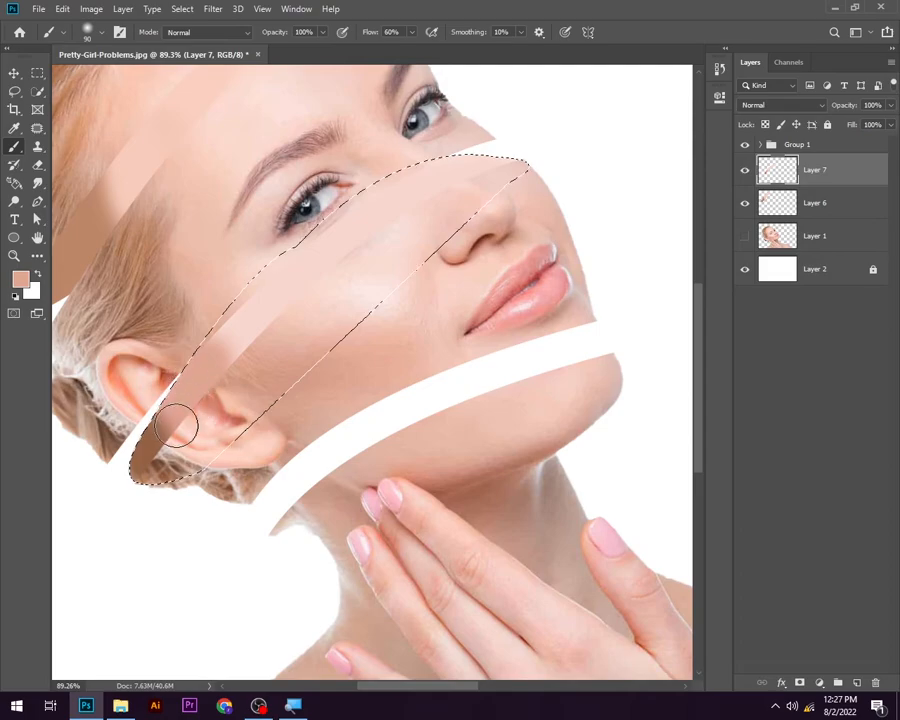
{"action": "left_click", "coordinate": [325, 263], "text": "alt"}
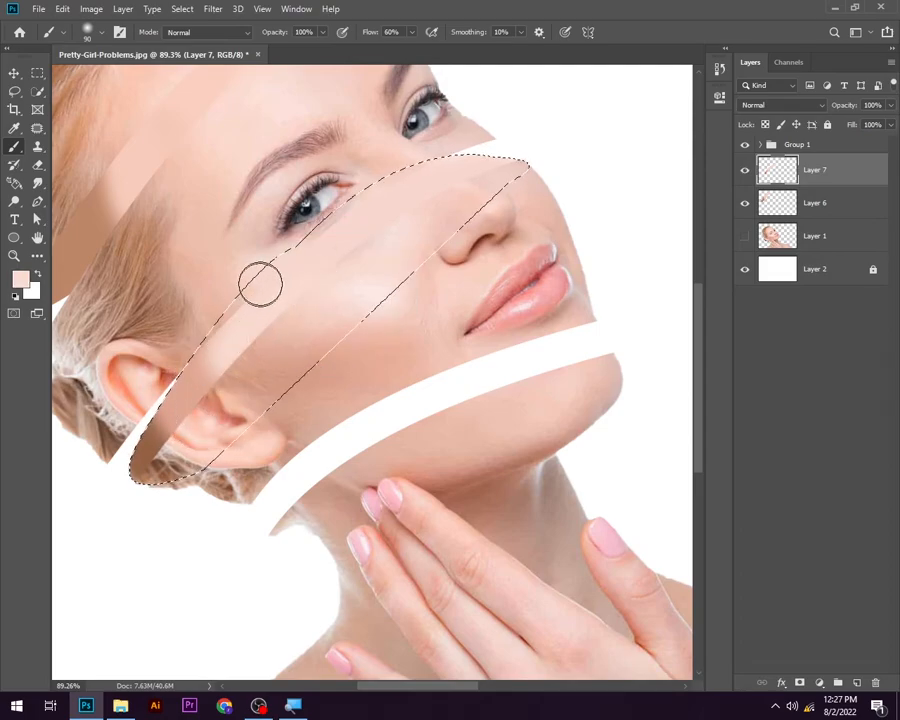
{"action": "left_click", "coordinate": [235, 342], "text": "alt"}
{"action": "mouse_move", "coordinate": [233, 340]}
{"action": "left_mouse_down"}
{"action": "mouse_move", "coordinate": [211, 388]}
{"action": "mouse_move", "coordinate": [223, 354]}
{"action": "mouse_move", "coordinate": [213, 364]}
{"action": "left_mouse_up"}
Step: Deselect the painted middle gap and add a new empty layer above Layer 7
{"action": "scroll", "coordinate": [253, 400], "scroll_direction": "down", "scroll_amount": 3}
{"action": "key", "text": "ctrl+d"}
{"action": "scroll", "coordinate": [388, 345], "scroll_direction": "down", "scroll_amount": 1}
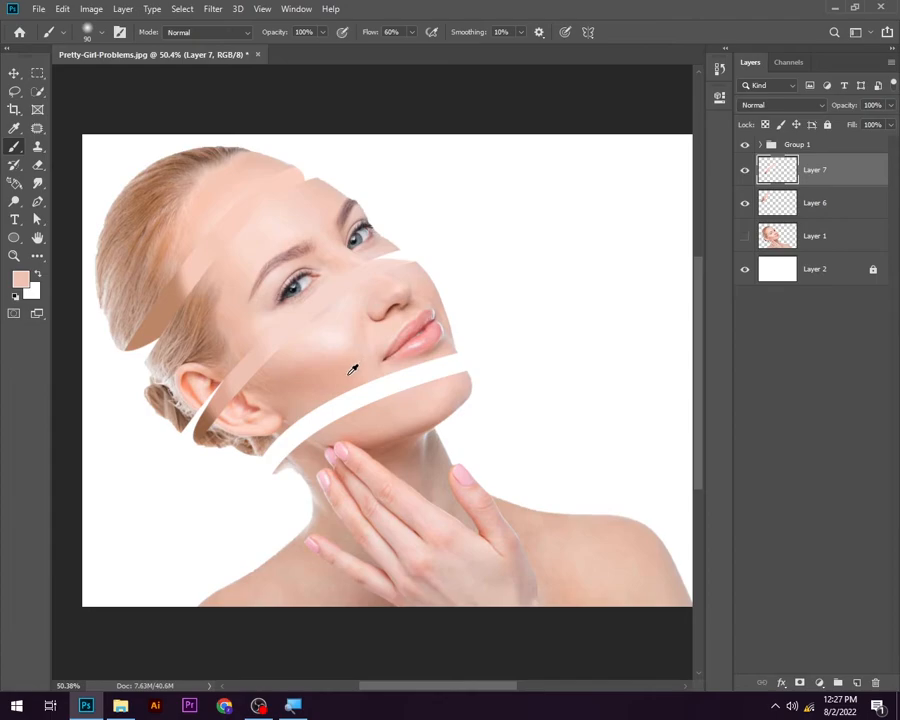
{"action": "scroll", "coordinate": [352, 370], "scroll_direction": "down", "scroll_amount": 1}
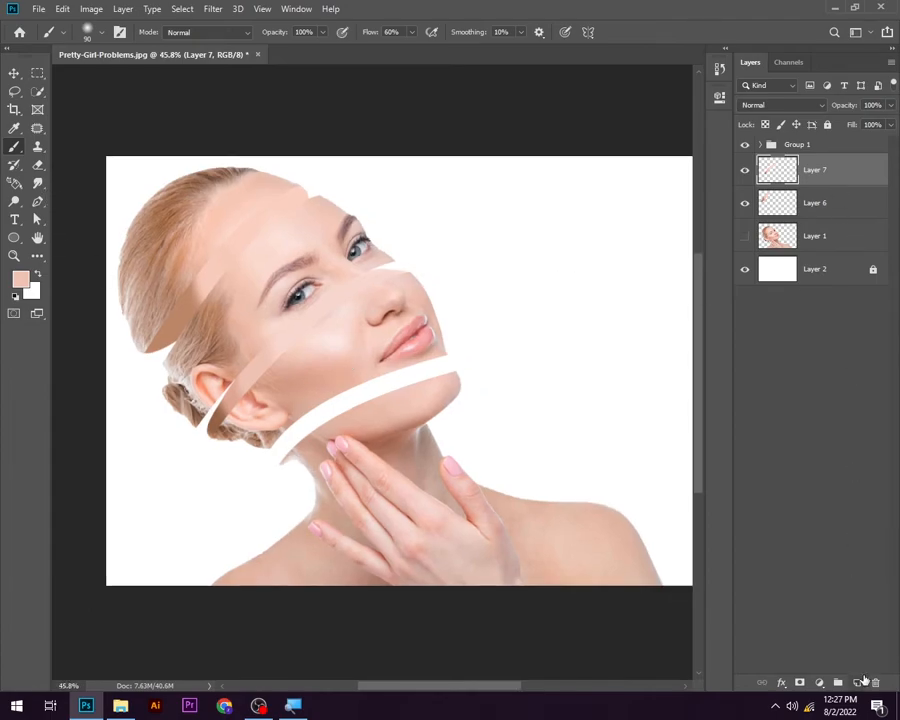
{"action": "left_click", "coordinate": [857, 681]}
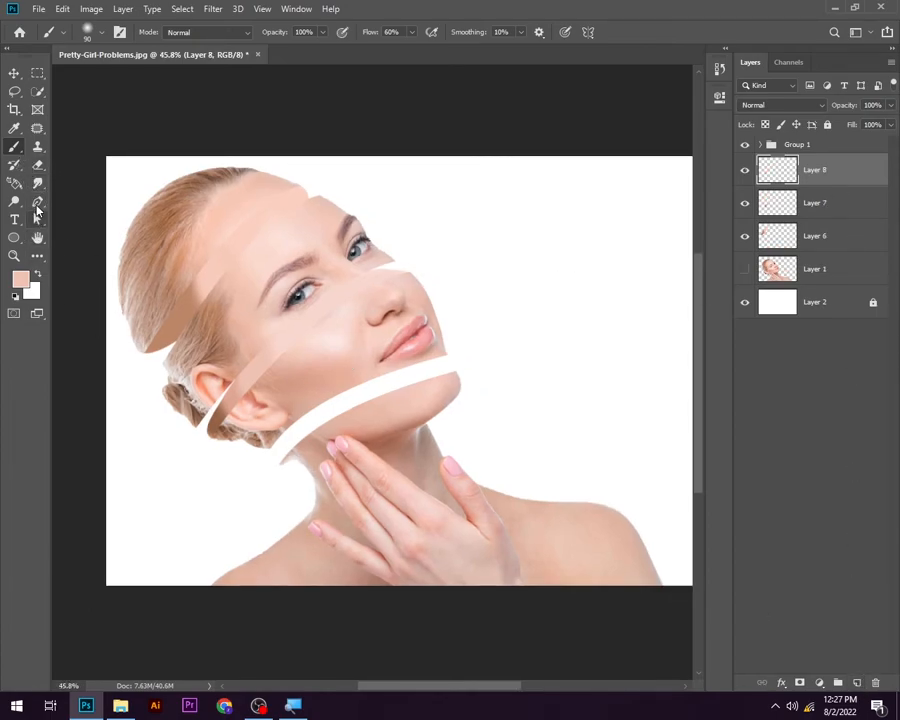
Step: Draw a closed, rounded pen path enclosing the lowest gap, from the chin to the back of the neck
{"action": "left_click", "coordinate": [37, 201]}
{"action": "scroll", "coordinate": [315, 426], "scroll_direction": "up", "scroll_amount": 7}
{"action": "left_click_drag", "start_coordinate": [280, 340], "coordinate": [262, 298]}
{"action": "left_click", "coordinate": [508, 335]}
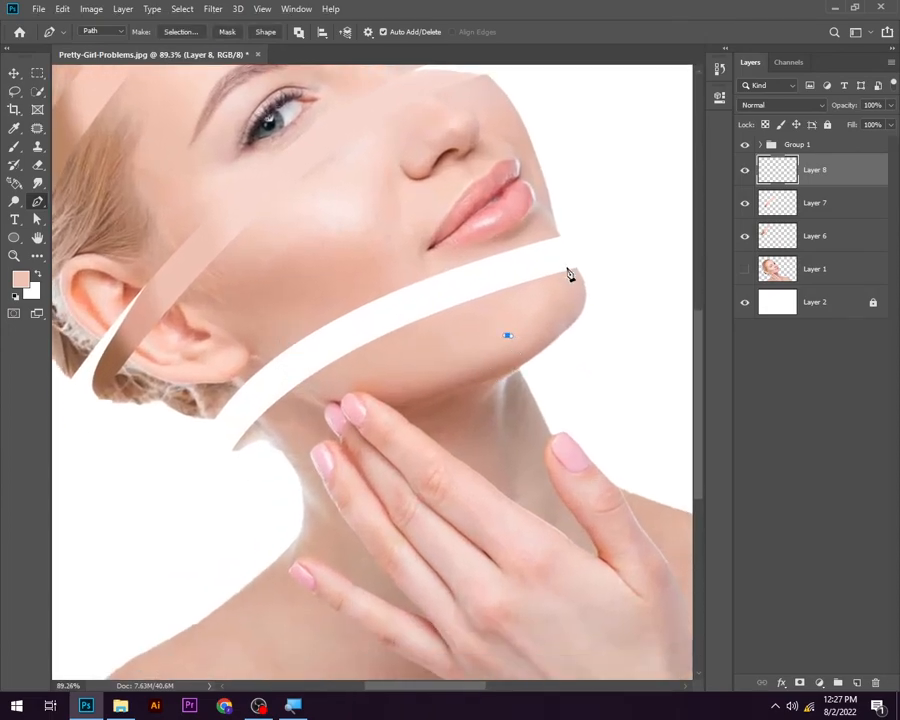
{"action": "left_click_drag", "start_coordinate": [485, 263], "coordinate": [297, 320]}
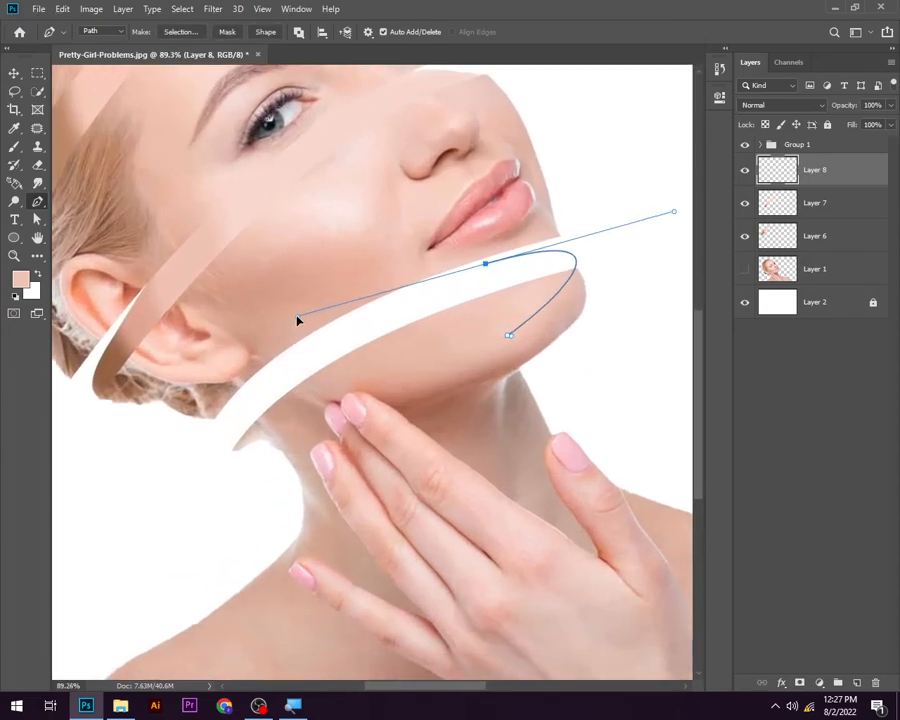
{"action": "left_click_drag", "start_coordinate": [270, 372], "coordinate": [193, 469]}
{"action": "left_click", "coordinate": [270, 372], "text": "alt"}
{"action": "left_click_drag", "start_coordinate": [251, 436], "coordinate": [305, 376]}
{"action": "left_click", "coordinate": [251, 437], "text": "alt"}
{"action": "left_click", "coordinate": [508, 337]}
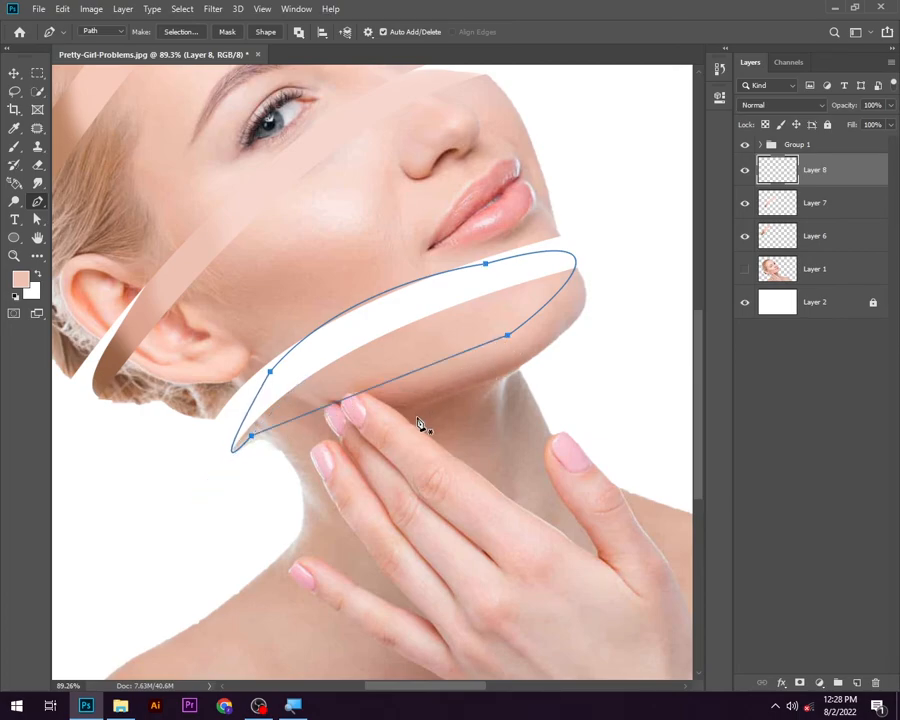
Step: Convert the path around the lowest gap to a new anti-aliased selection with a feather radius of 0 pixels
{"action": "scroll", "coordinate": [420, 420], "scroll_direction": "down", "scroll_amount": 1}
{"action": "right_click", "coordinate": [445, 319]}
{"action": "left_click", "coordinate": [488, 374]}
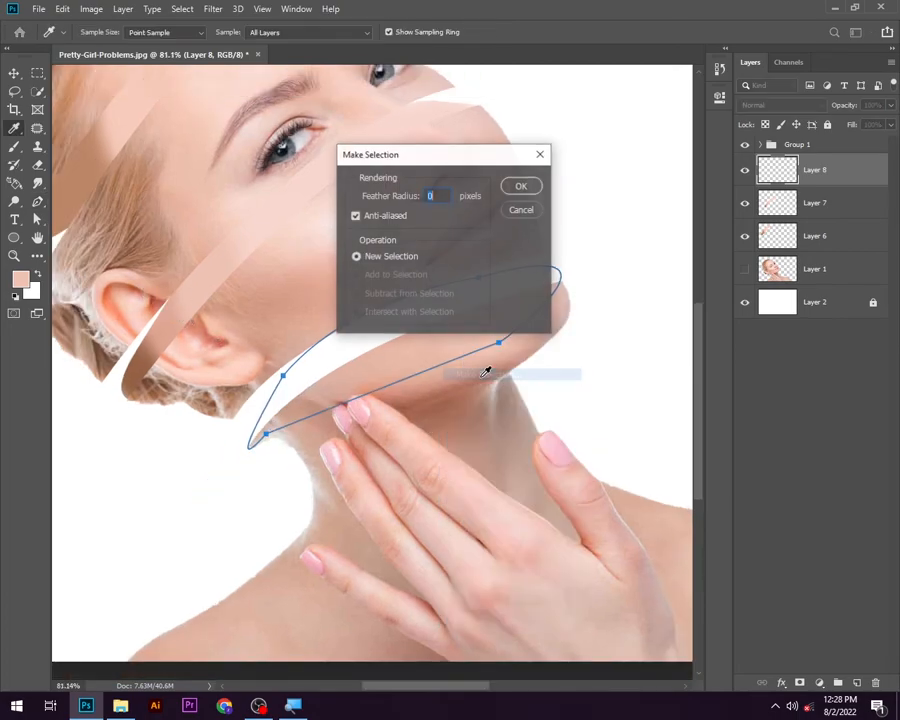
{"action": "left_click", "coordinate": [518, 186]}
Step: Paint the selected lowest gap in a skin tone on Layer 8, darkening it to brown at the neck end
{"action": "key", "text": "b"}
{"action": "left_click_drag", "start_coordinate": [345, 308], "coordinate": [326, 260]}
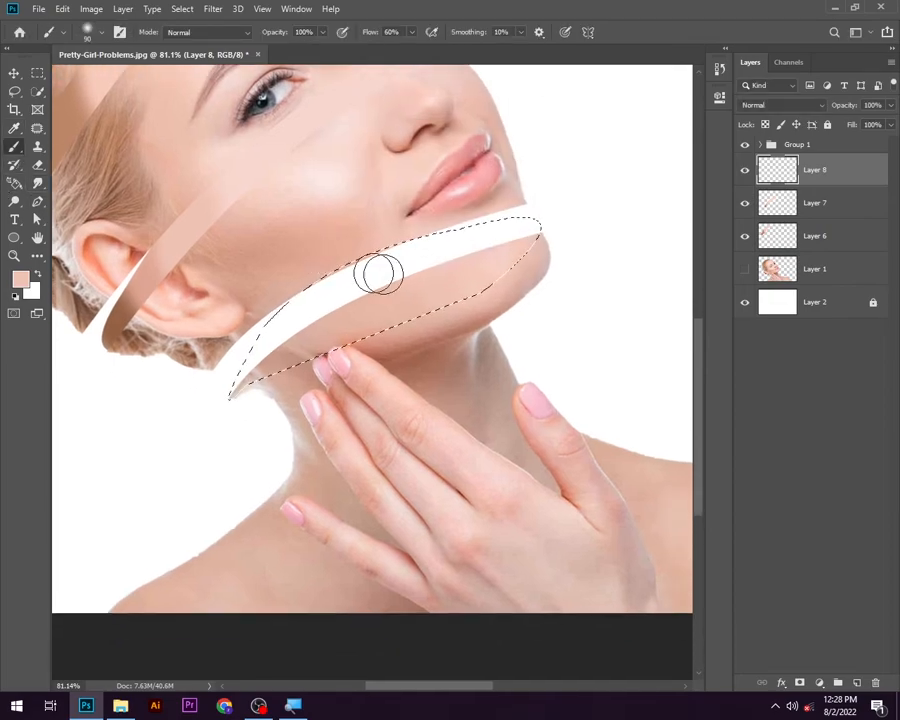
{"action": "mouse_move", "coordinate": [476, 255]}
{"action": "left_mouse_down"}
{"action": "mouse_move", "coordinate": [512, 231]}
{"action": "mouse_move", "coordinate": [442, 260]}
{"action": "mouse_move", "coordinate": [504, 243]}
{"action": "mouse_move", "coordinate": [380, 279]}
{"action": "mouse_move", "coordinate": [305, 319]}
{"action": "mouse_move", "coordinate": [291, 316]}
{"action": "mouse_move", "coordinate": [311, 307]}
{"action": "mouse_move", "coordinate": [257, 346]}
{"action": "mouse_move", "coordinate": [243, 384]}
{"action": "mouse_move", "coordinate": [250, 360]}
{"action": "mouse_move", "coordinate": [231, 389]}
{"action": "left_mouse_up"}
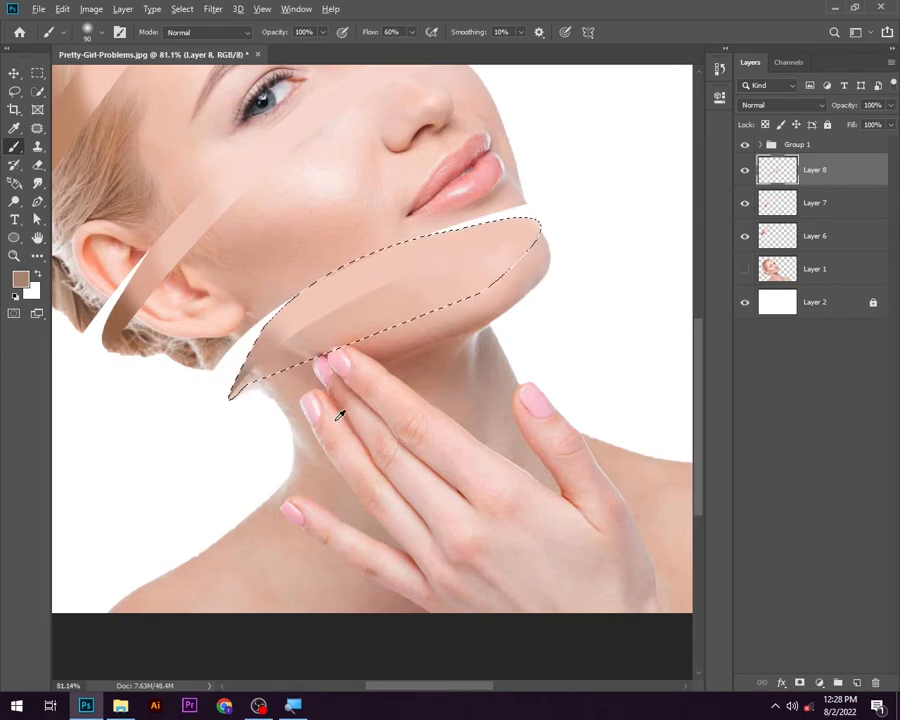
Step: Deselect the painted lowest gap and group Layers 6, 7 and 8
{"action": "scroll", "coordinate": [340, 410], "scroll_direction": "down", "scroll_amount": 3}
{"action": "key", "text": "ctrl+d"}
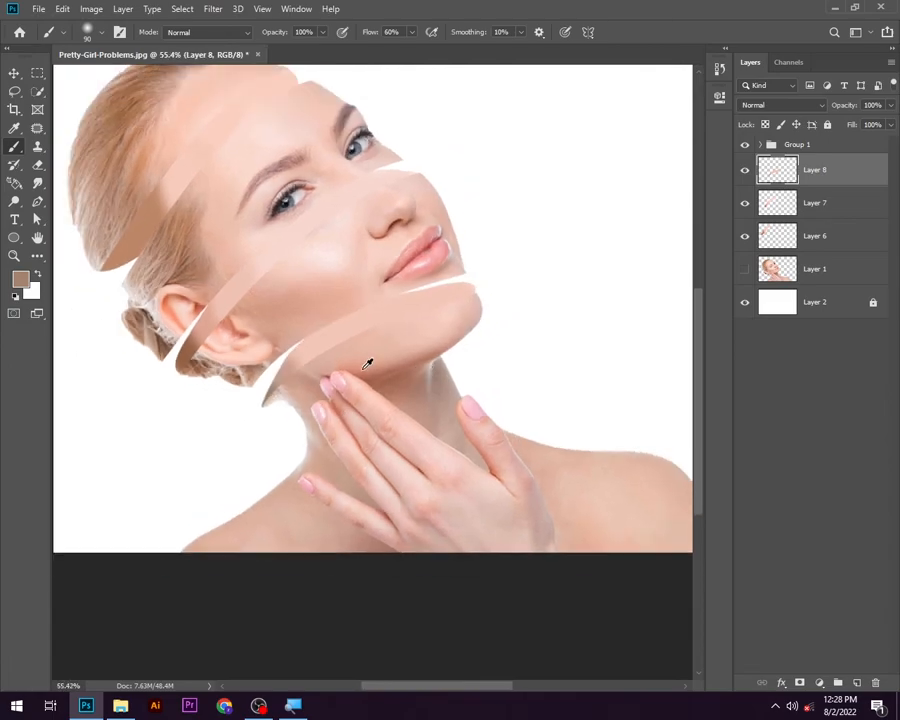
{"action": "scroll", "coordinate": [295, 370], "scroll_direction": "up", "scroll_amount": 3}
{"action": "scroll", "coordinate": [295, 370], "scroll_direction": "down", "scroll_amount": 4}
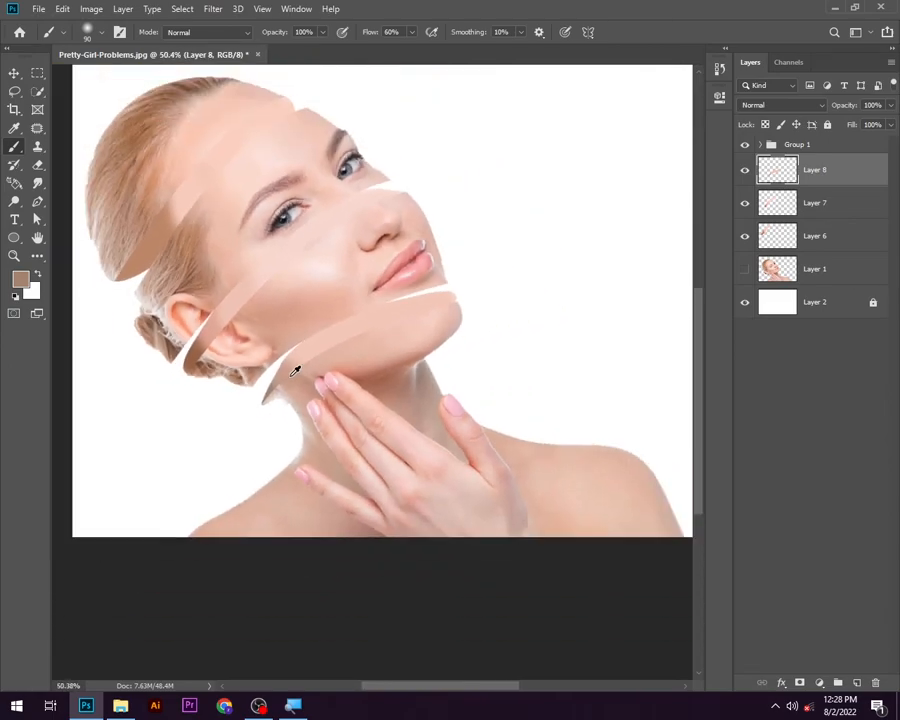
{"action": "scroll", "coordinate": [307, 389], "scroll_direction": "down", "scroll_amount": 1}
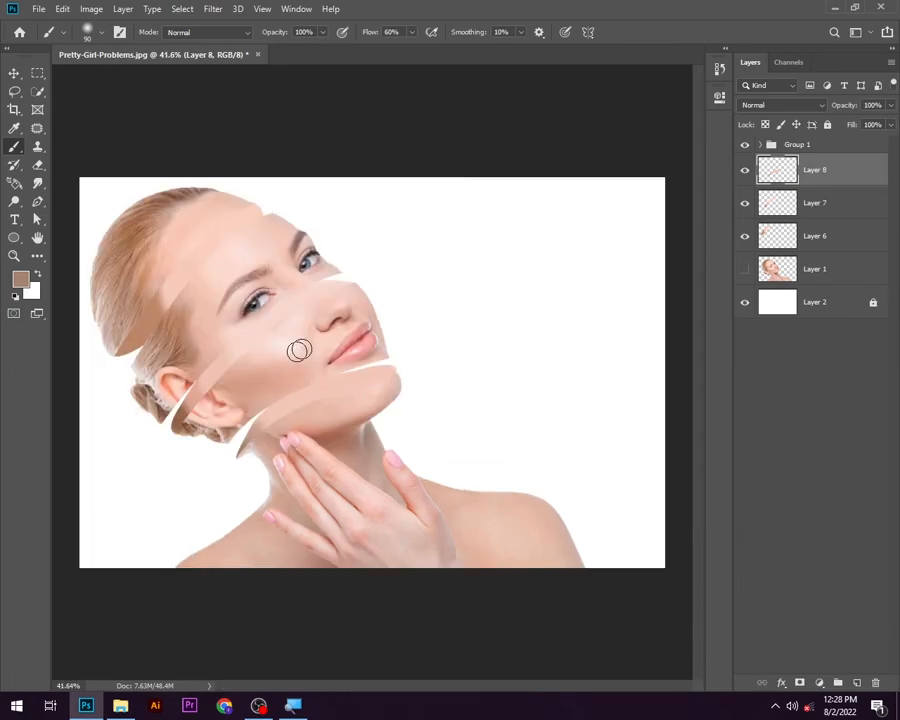
{"action": "left_click", "coordinate": [820, 250], "text": "shift"}
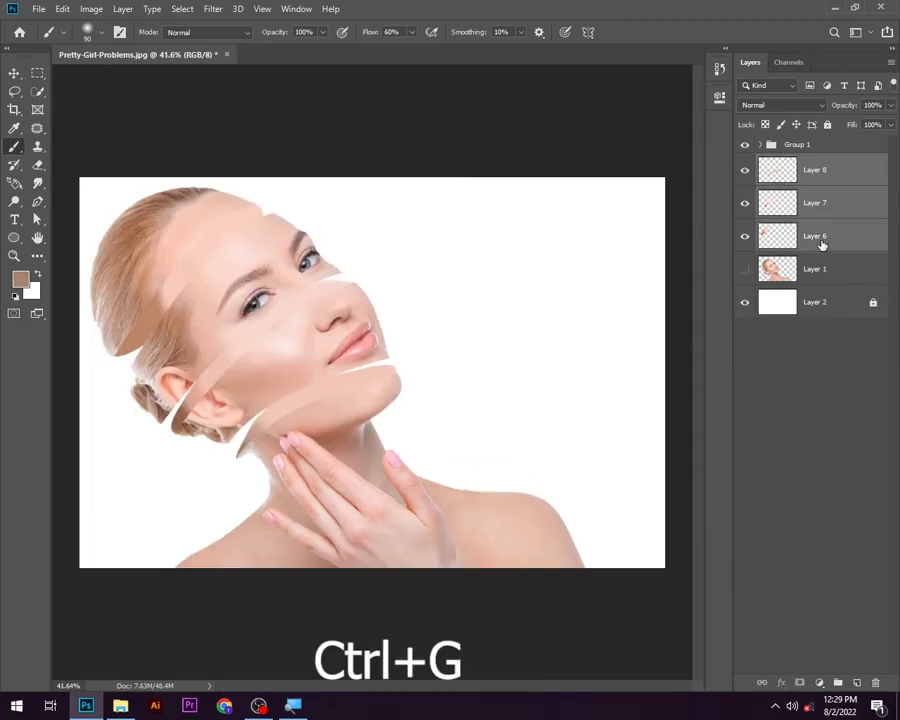
{"action": "key", "text": "ctrl+g"}
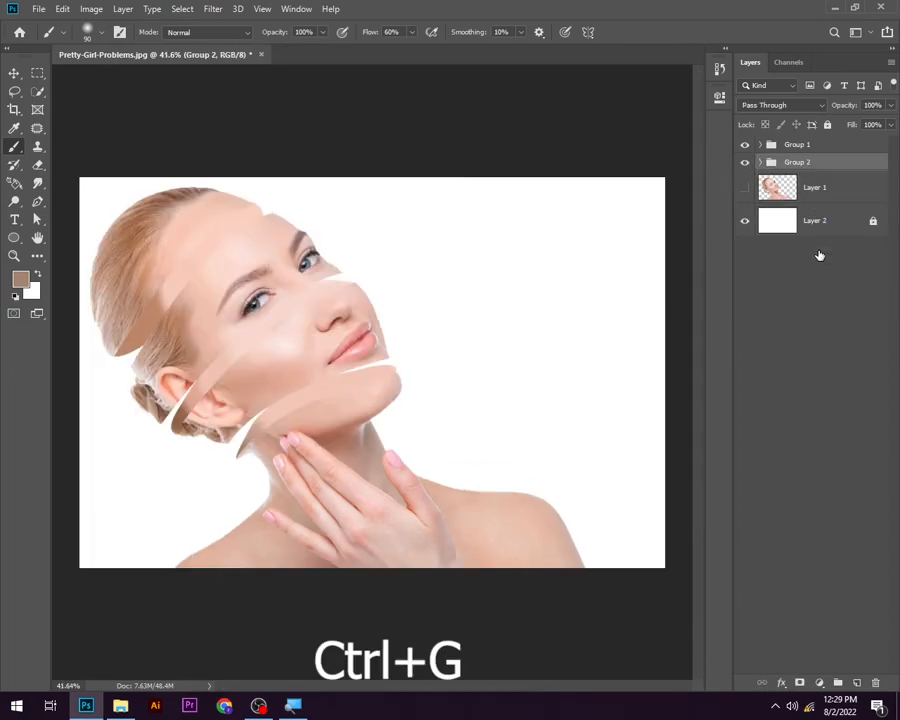
Step: Apply a Pattern Overlay to Group 2 with a light grainy pattern, Multiply blend mode, 100% opacity and 59% scale
{"action": "double_click", "coordinate": [848, 167]}
{"action": "left_click_drag", "start_coordinate": [576, 278], "coordinate": [608, 38]}
{"action": "left_click", "coordinate": [360, 242]}
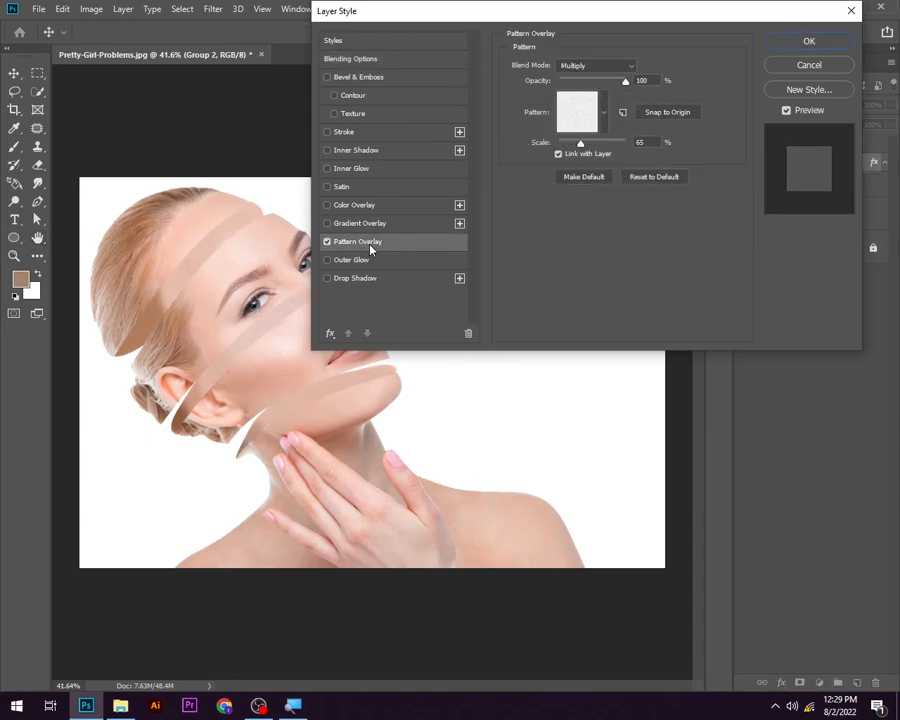
{"action": "left_click", "coordinate": [604, 117]}
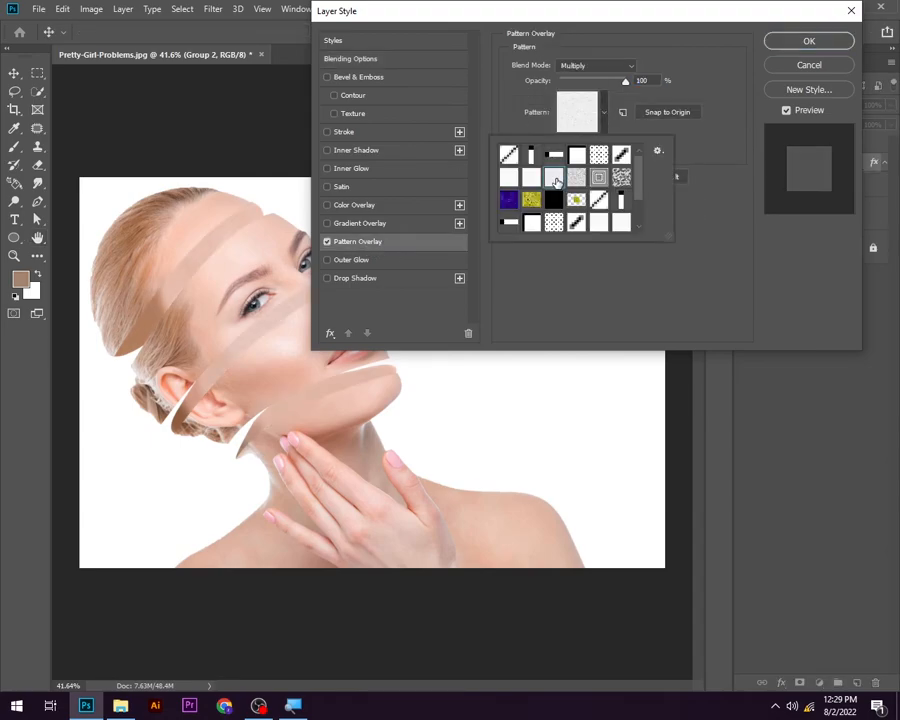
{"action": "left_click", "coordinate": [632, 69]}
{"action": "left_click", "coordinate": [580, 121]}
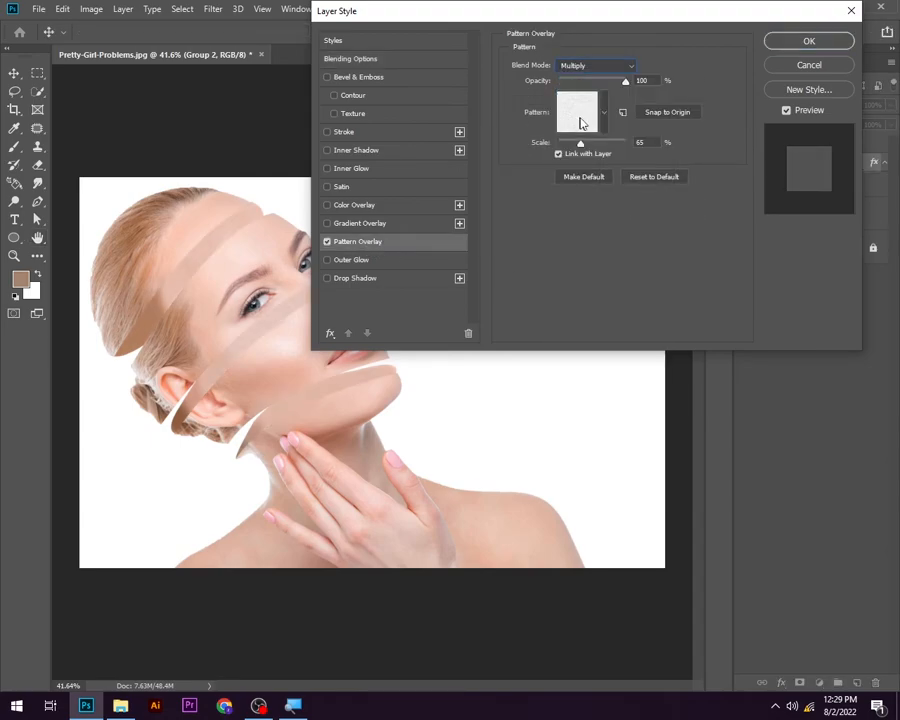
{"action": "key", "text": "alt"}
{"action": "mouse_move", "coordinate": [596, 146]}
{"action": "left_mouse_down"}
{"action": "mouse_move", "coordinate": [647, 153]}
{"action": "mouse_move", "coordinate": [571, 149]}
{"action": "mouse_move", "coordinate": [580, 146]}
{"action": "left_mouse_up"}
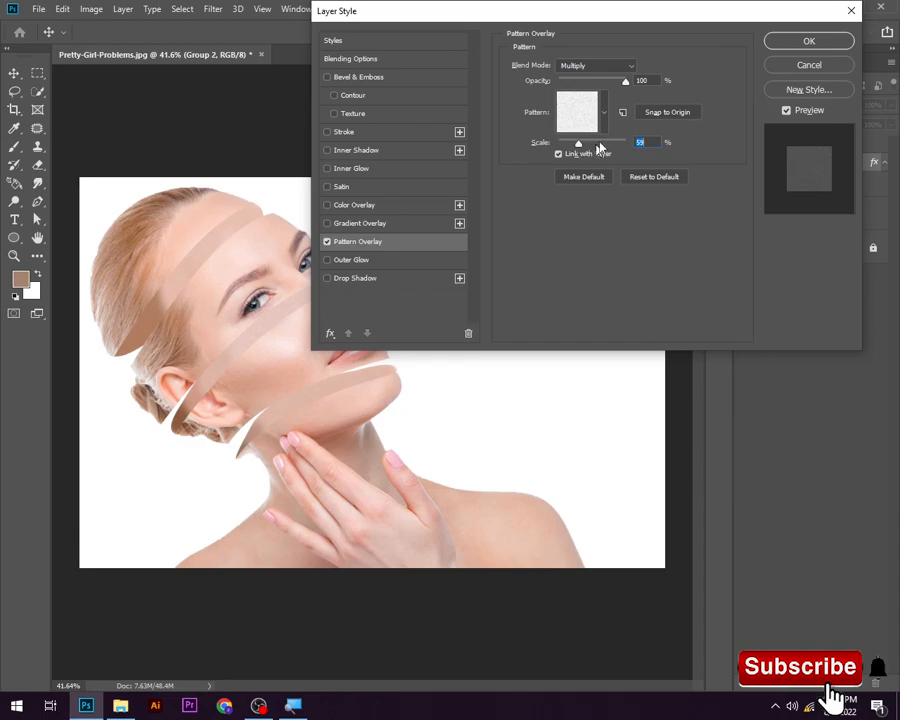
{"action": "left_click", "coordinate": [810, 41]}
{"action": "scroll", "coordinate": [214, 346], "scroll_direction": "up", "scroll_amount": 3}
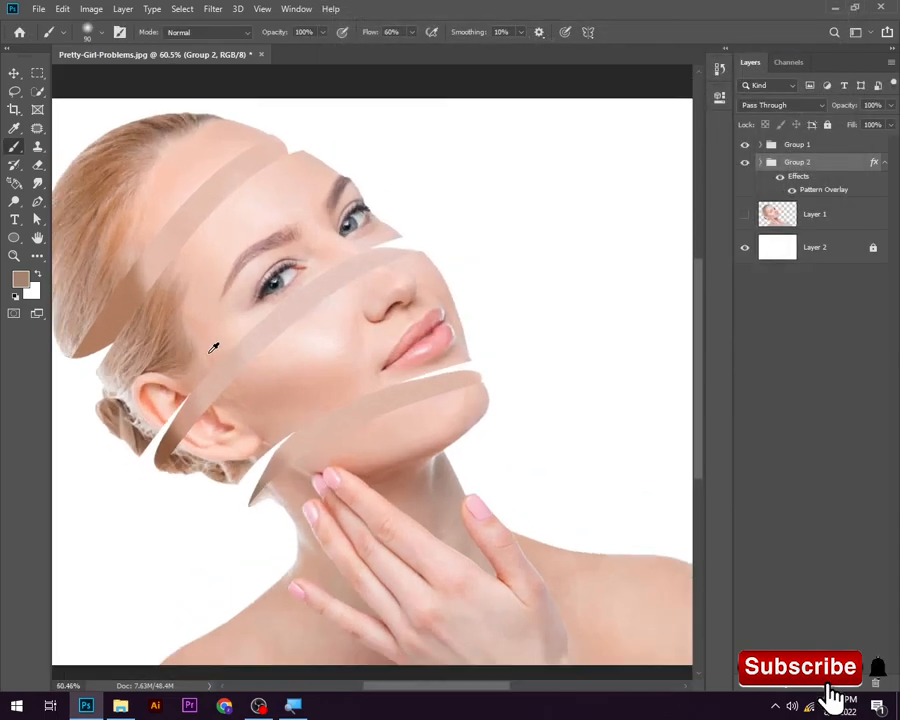
{"action": "scroll", "coordinate": [214, 346], "scroll_direction": "down", "scroll_amount": 2}
{"action": "scroll", "coordinate": [214, 346], "scroll_direction": "down", "scroll_amount": 2}
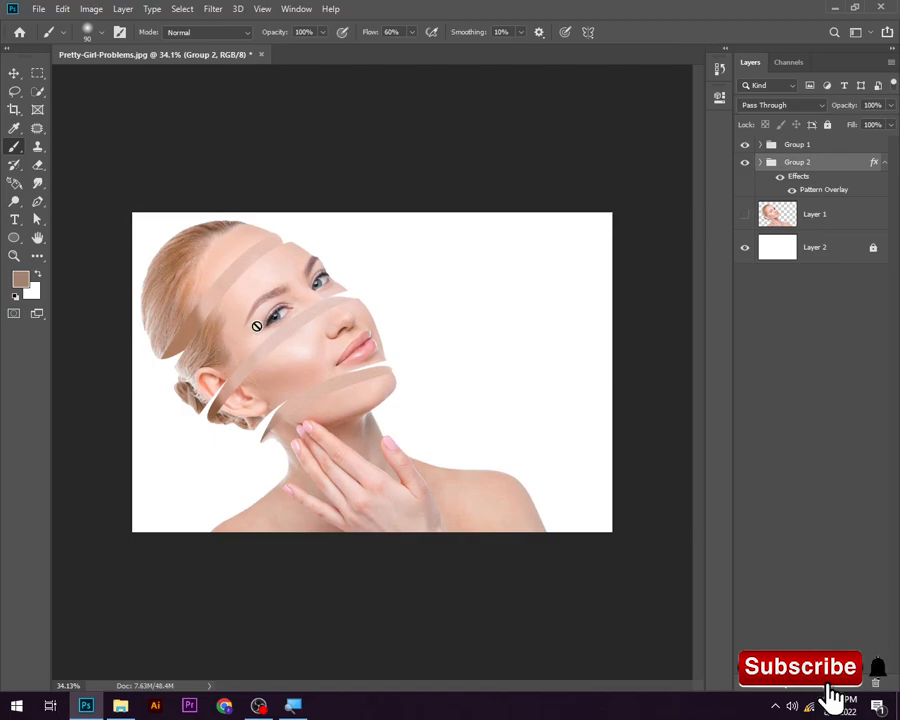